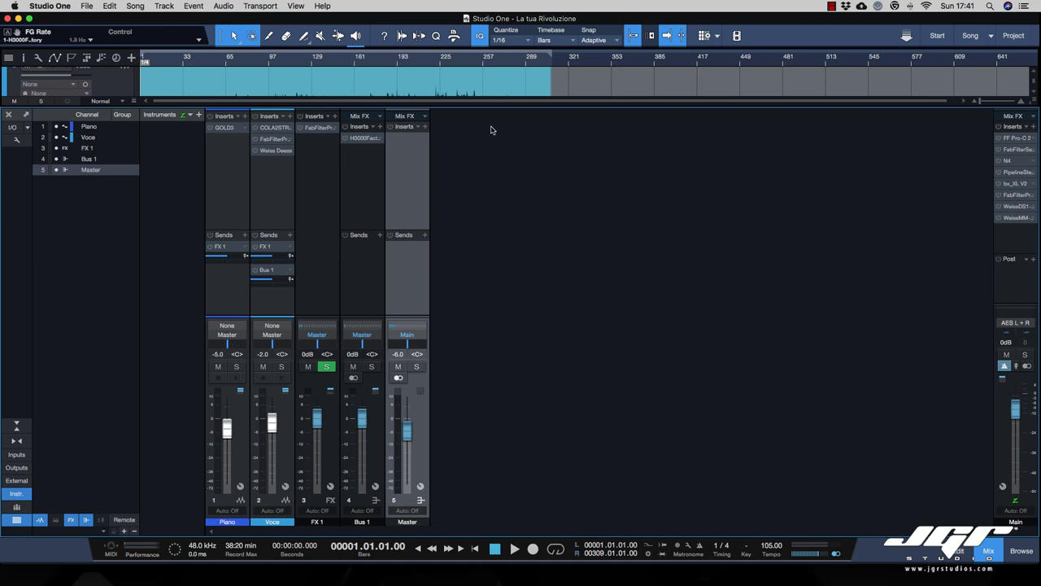
# Step: Enlarge the arrangement area above the mixer to show more of the Piano and Voce tracks
pyautogui.click(477, 81)
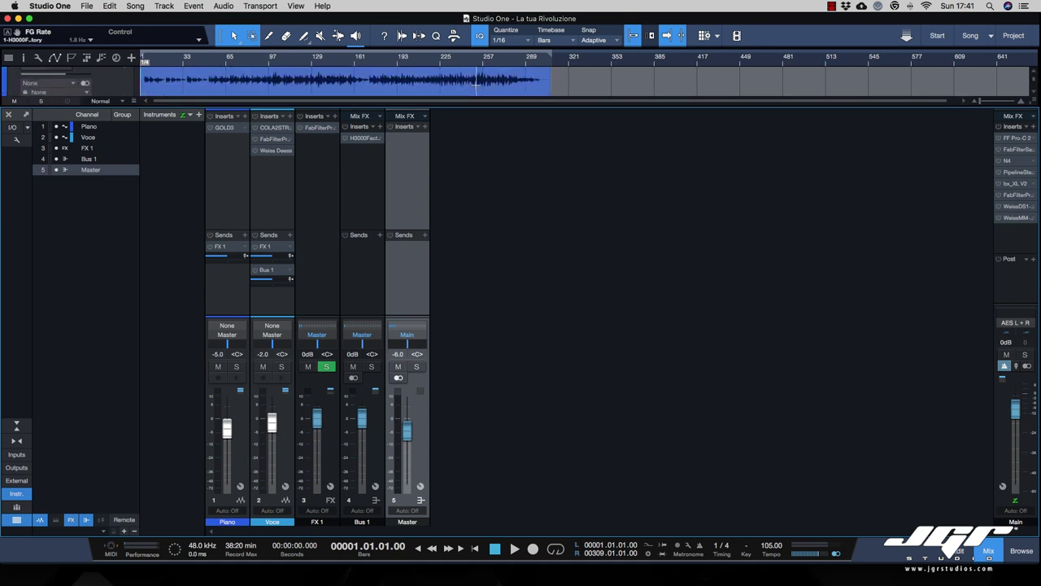
pyautogui.scroll(2, 476, 84)
pyautogui.scroll(-4, 476, 85)
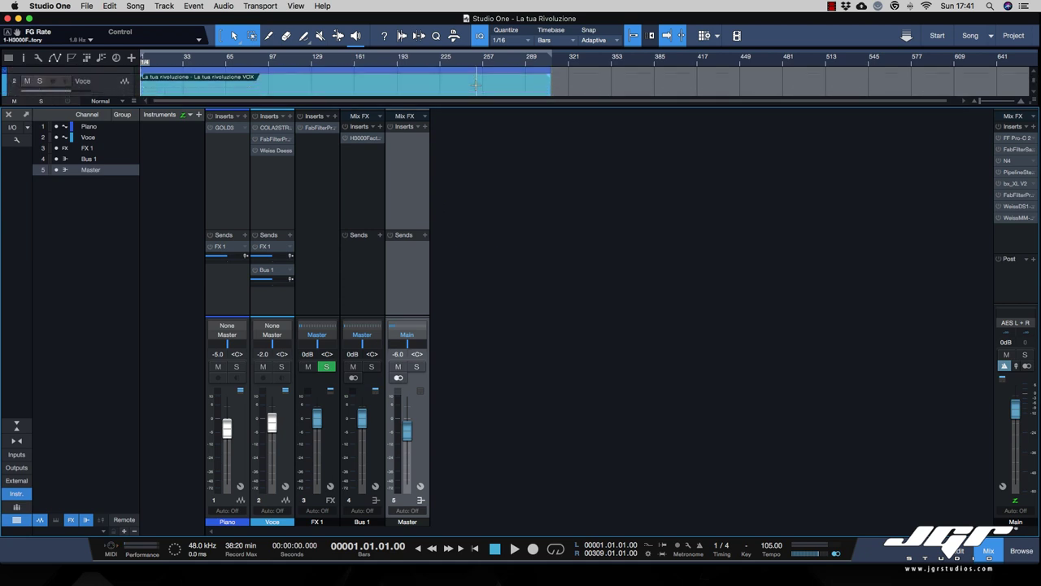
pyautogui.scroll(-3, 476, 84)
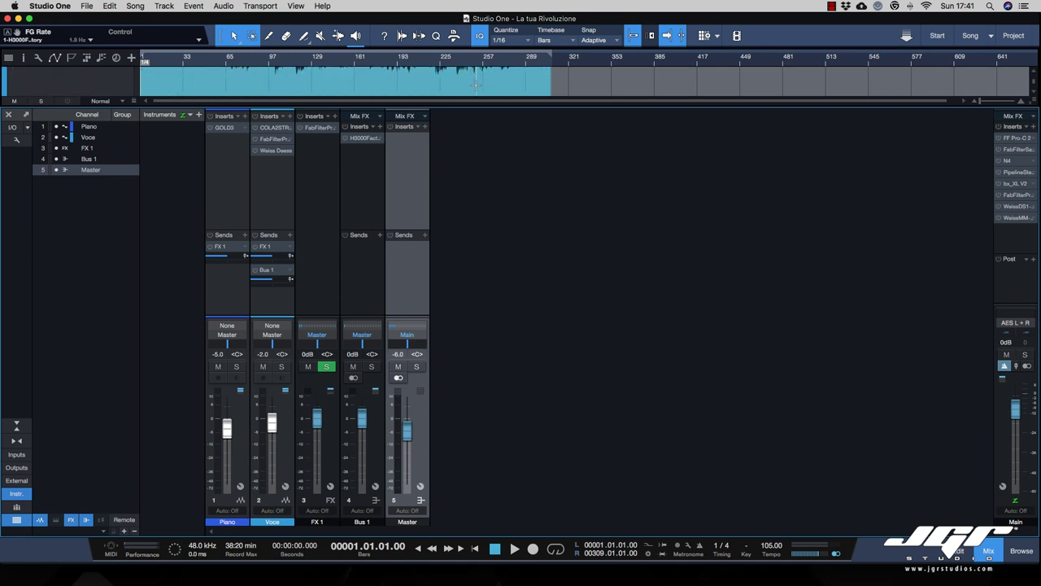
pyautogui.scroll(4, 477, 85)
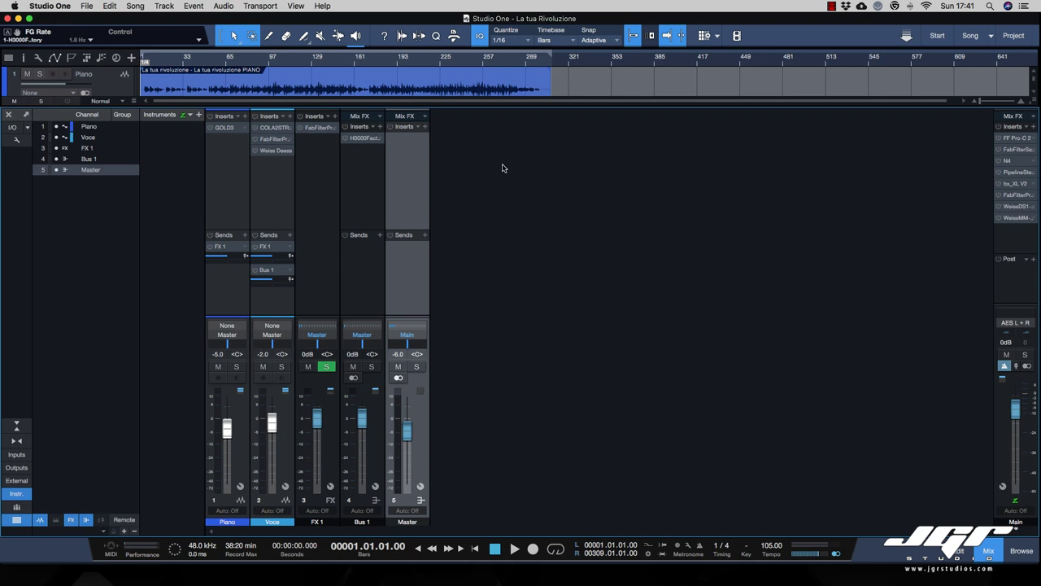
pyautogui.moveTo(467, 106); pyautogui.dragTo(467, 188)
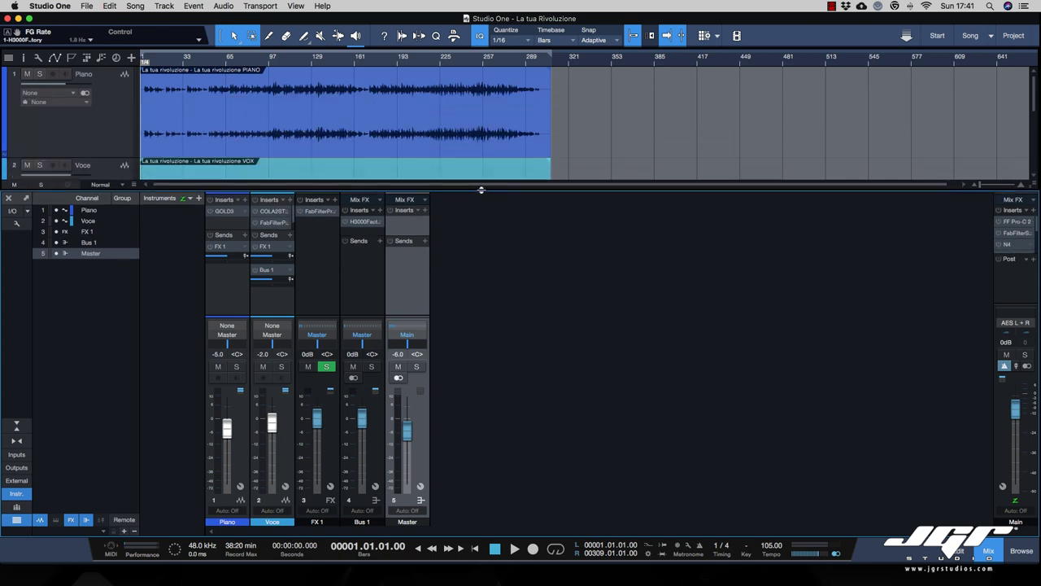
# Step: Examine the waveforms of the Piano and Voce tracks and the FX and bus lanes below them
pyautogui.scroll(-2, 423, 119)
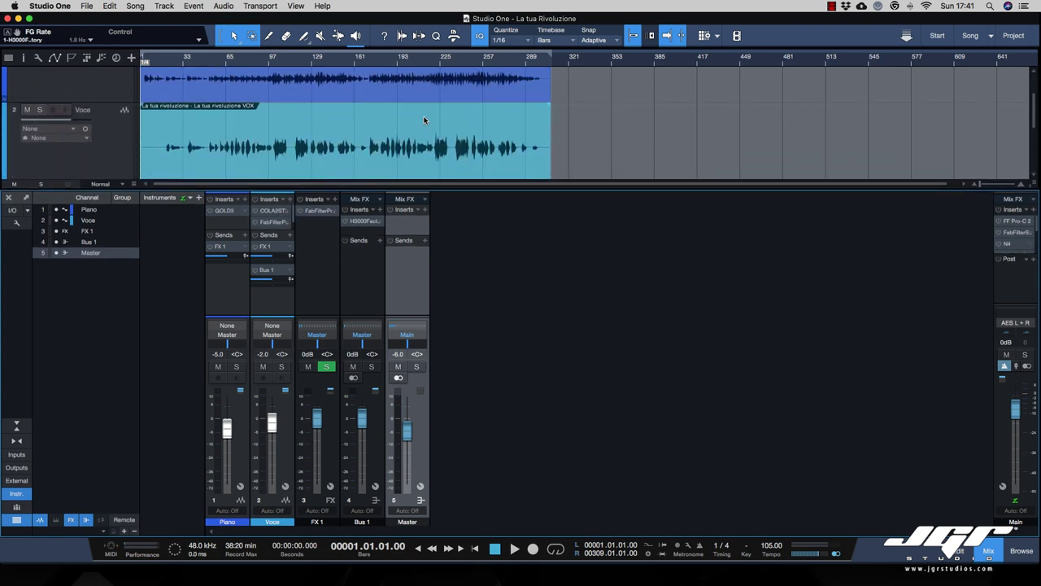
pyautogui.scroll(-2, 423, 120)
pyautogui.scroll(2, 423, 119)
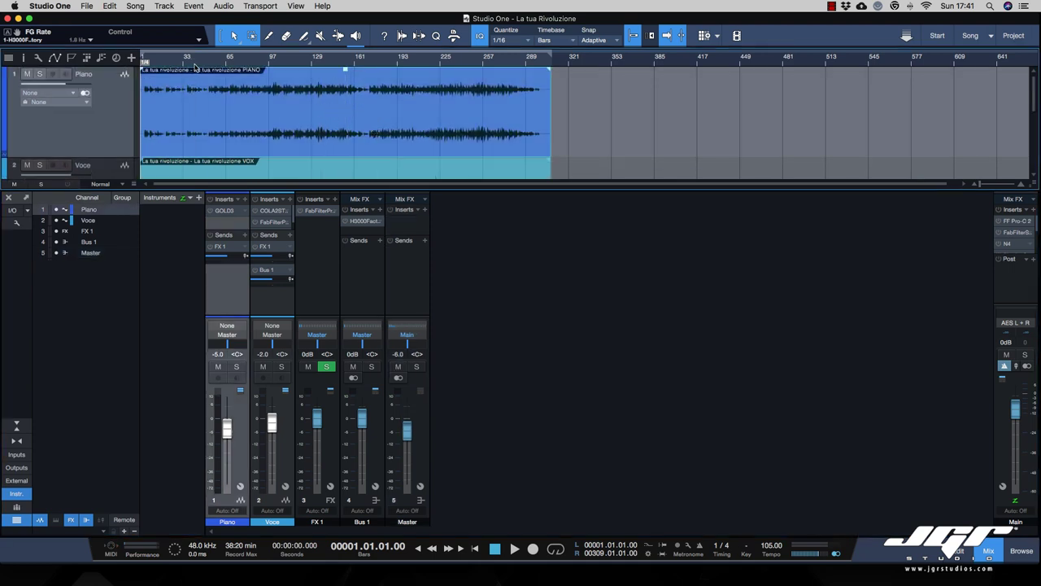
pyautogui.scroll(-2, 359, 120)
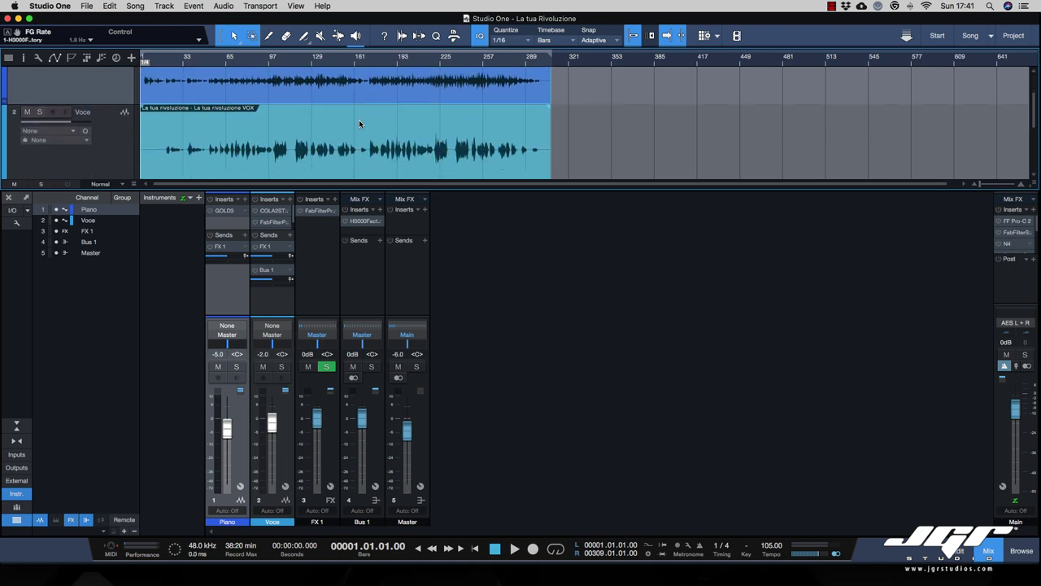
pyautogui.click(359, 119)
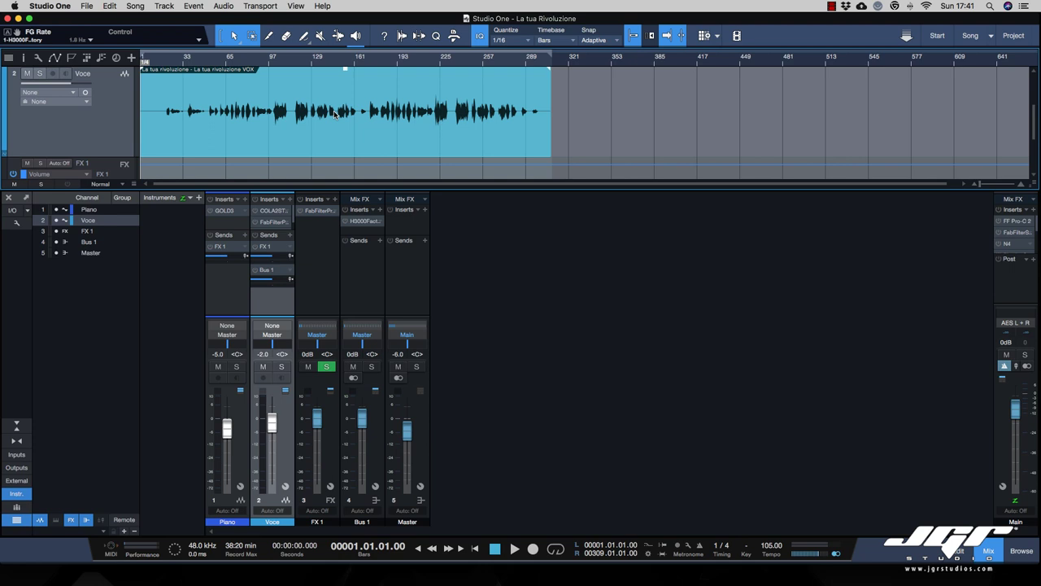
pyautogui.scroll(3, 336, 115)
pyautogui.scroll(-5, 336, 115)
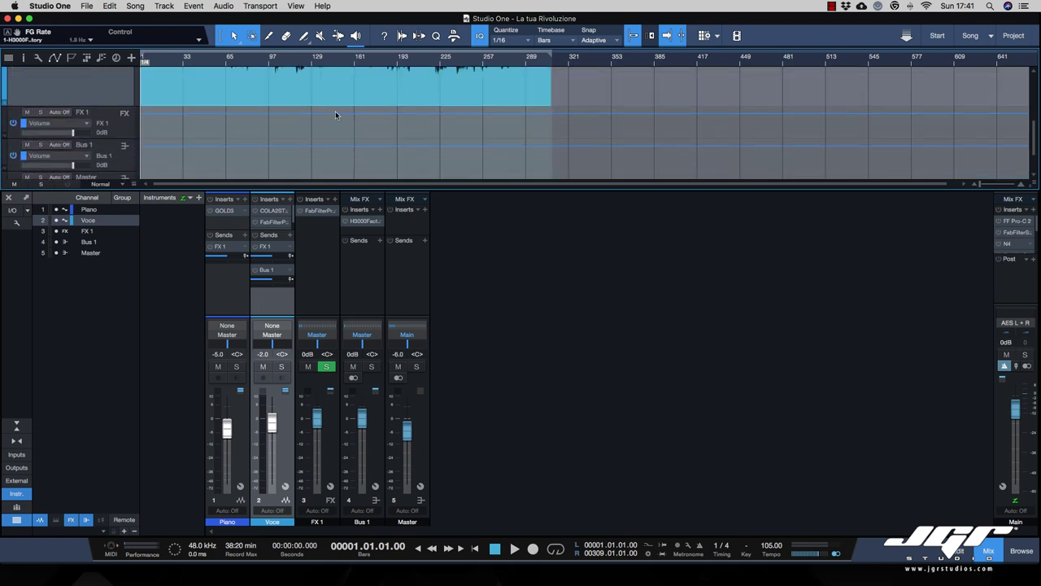
pyautogui.scroll(4, 336, 114)
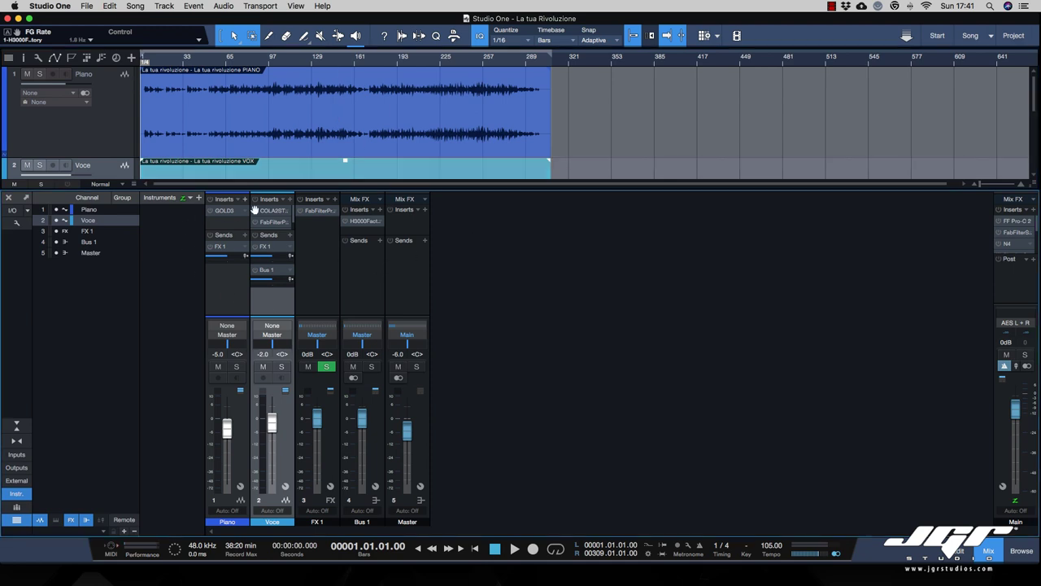
# Step: Solo the Piano track and start playback from the beginning of the song
pyautogui.click(202, 152)
pyautogui.click(236, 366)
pyautogui.press('space')
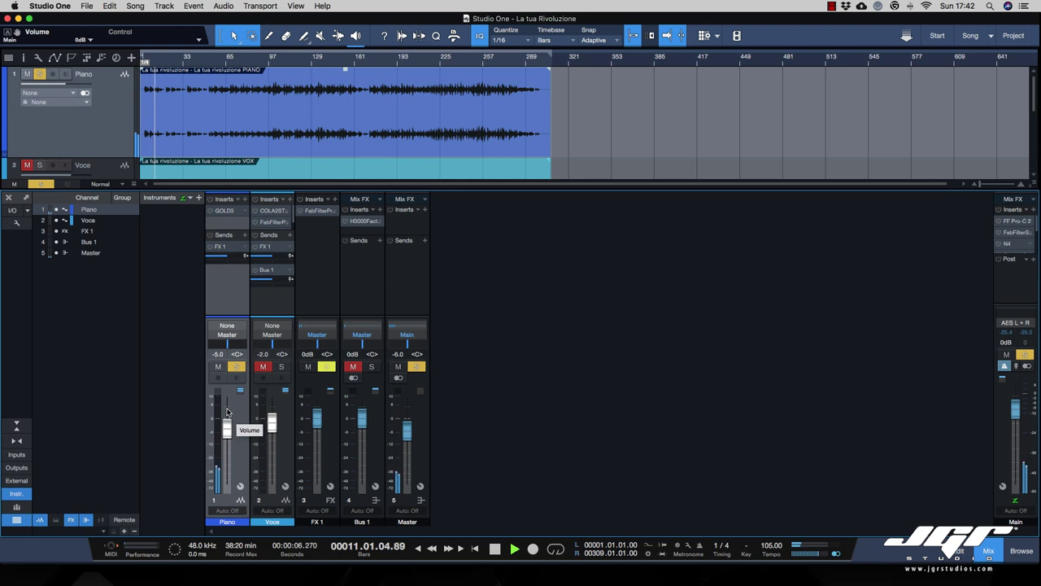
# Step: Reset the Piano channel's volume to 0 dB for a listening comparison, and restore it to -5 dB
pyautogui.moveTo(226, 263)
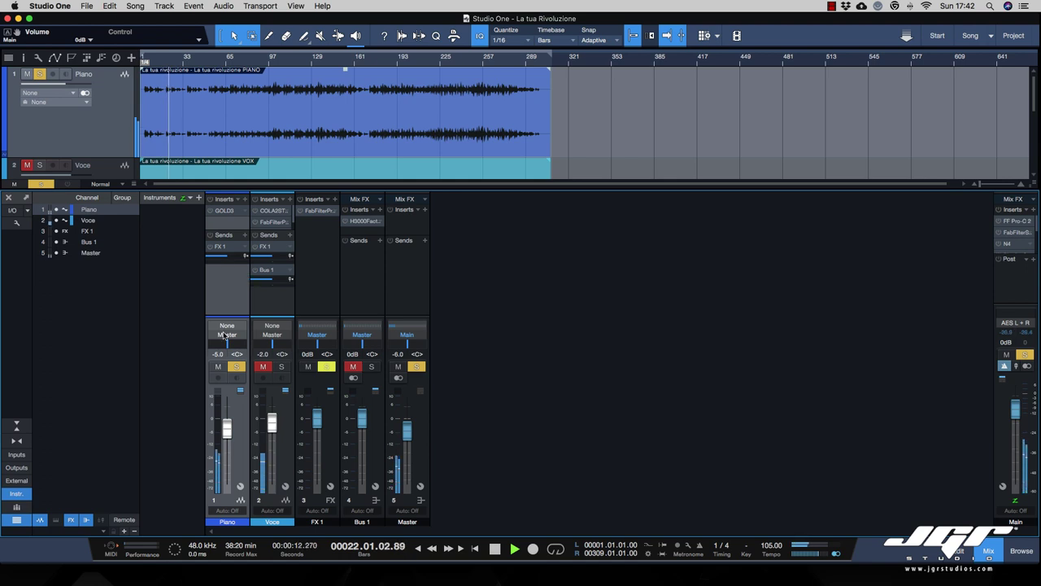
pyautogui.keyDown('alt'); pyautogui.click(226, 433); pyautogui.keyUp('alt')
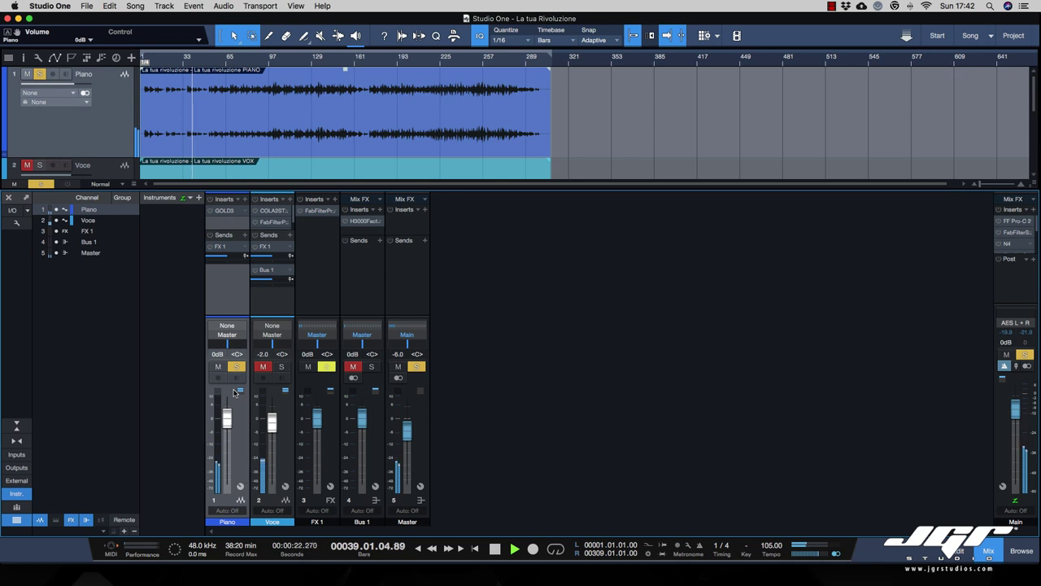
pyautogui.click(217, 354)
pyautogui.write('-5')
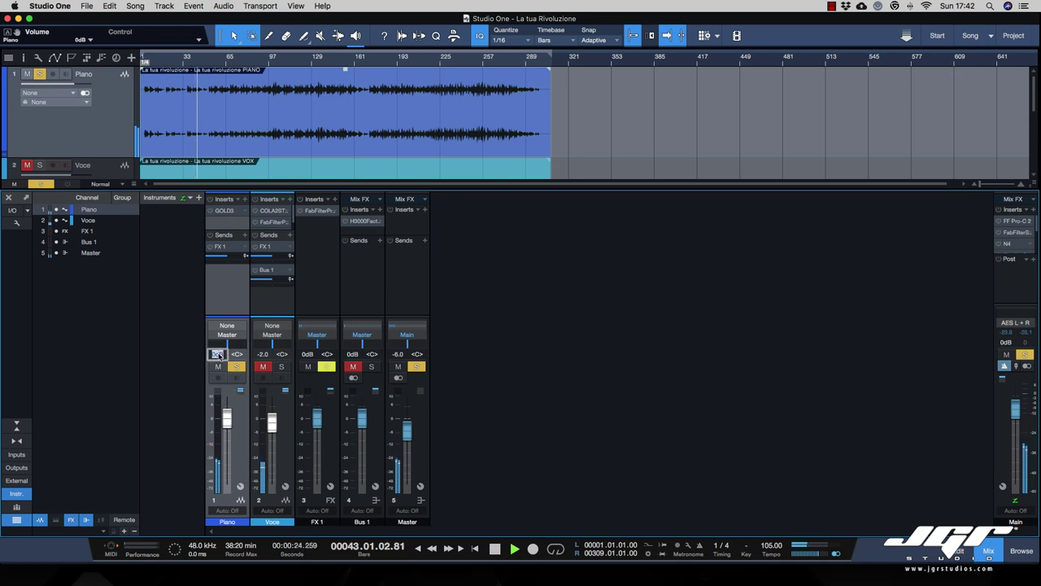
pyautogui.press('Return')
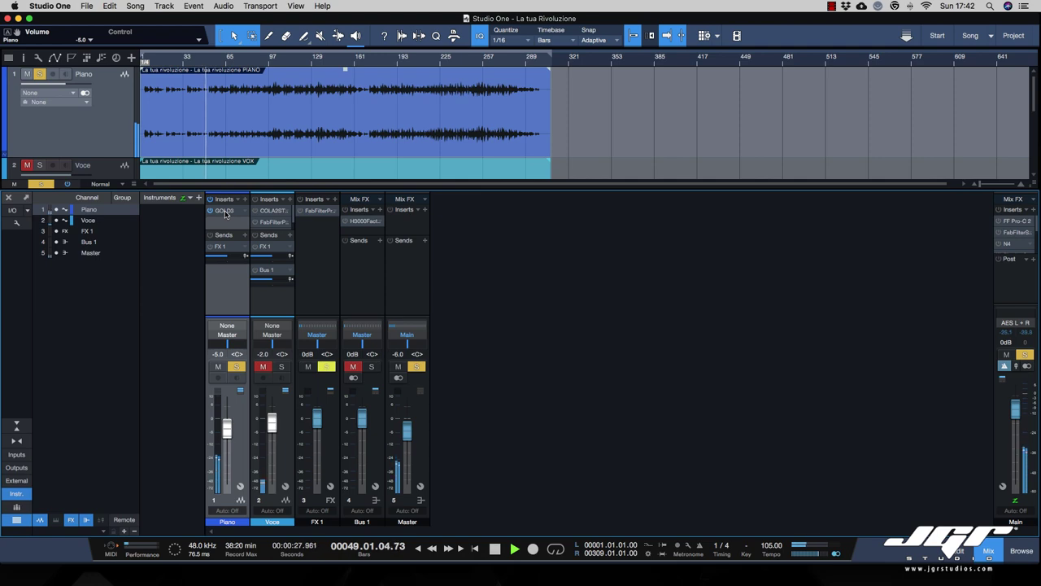
# Step: Open the GOLD3 insert on the Piano channel and raise the Main output volume to +10 dB
pyautogui.click(225, 214)
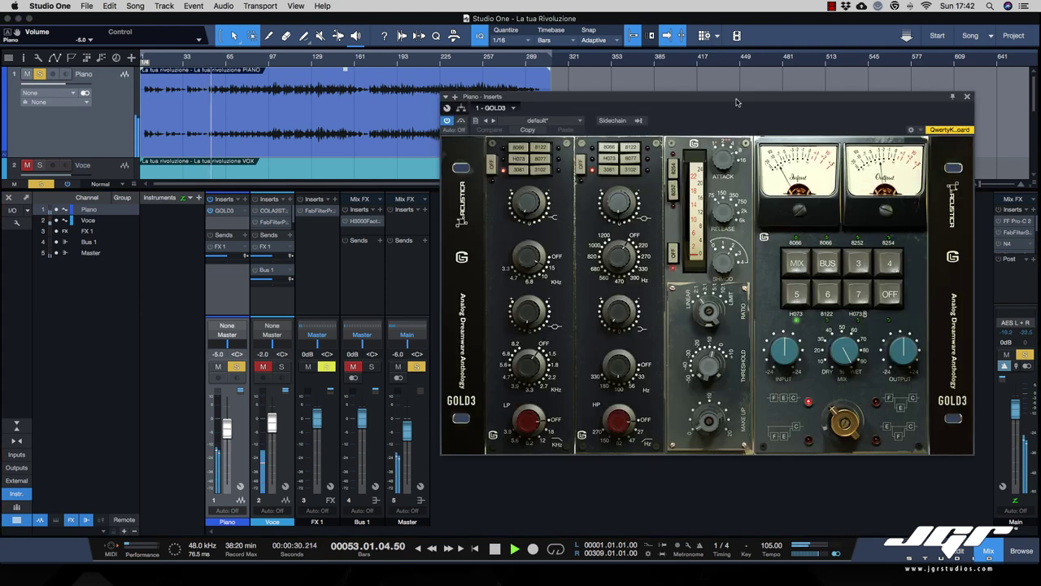
pyautogui.moveTo(731, 96); pyautogui.dragTo(633, 103)
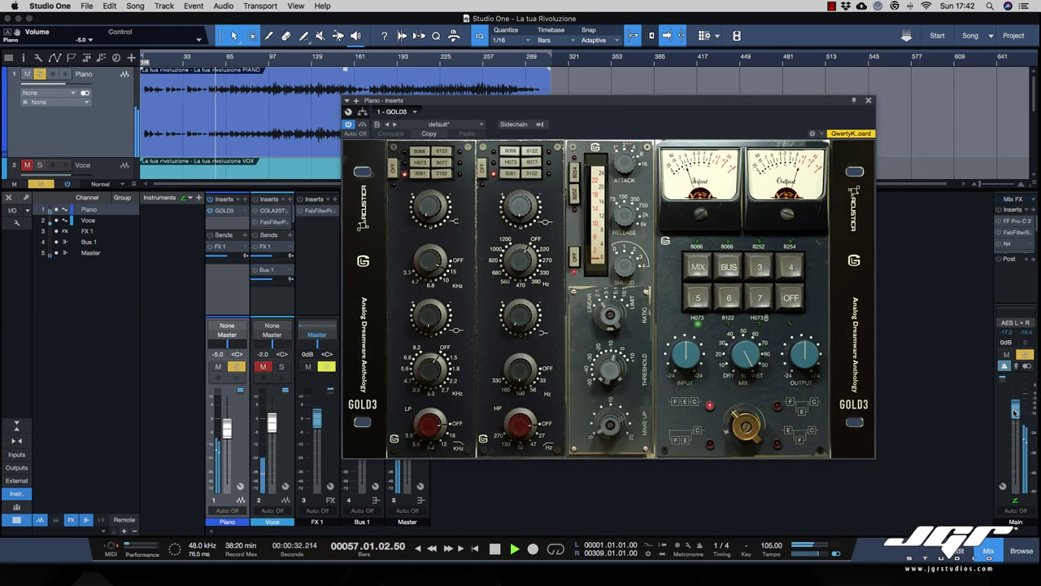
pyautogui.moveTo(1015, 415); pyautogui.dragTo(1015, 391)
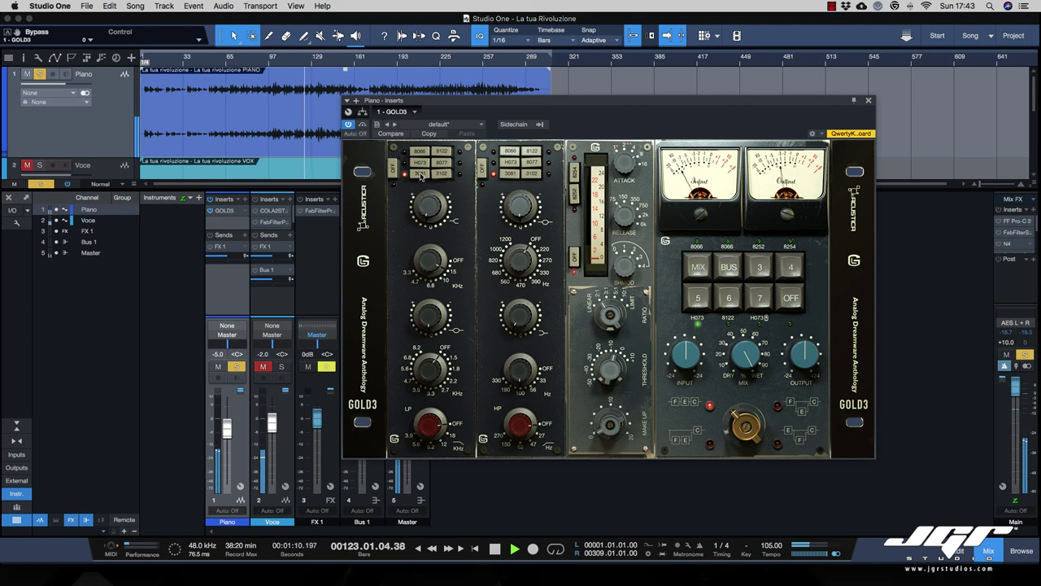
# Step: Restart playback from about bar 62 and reset the Main output volume to 0 dB
pyautogui.click(432, 213)
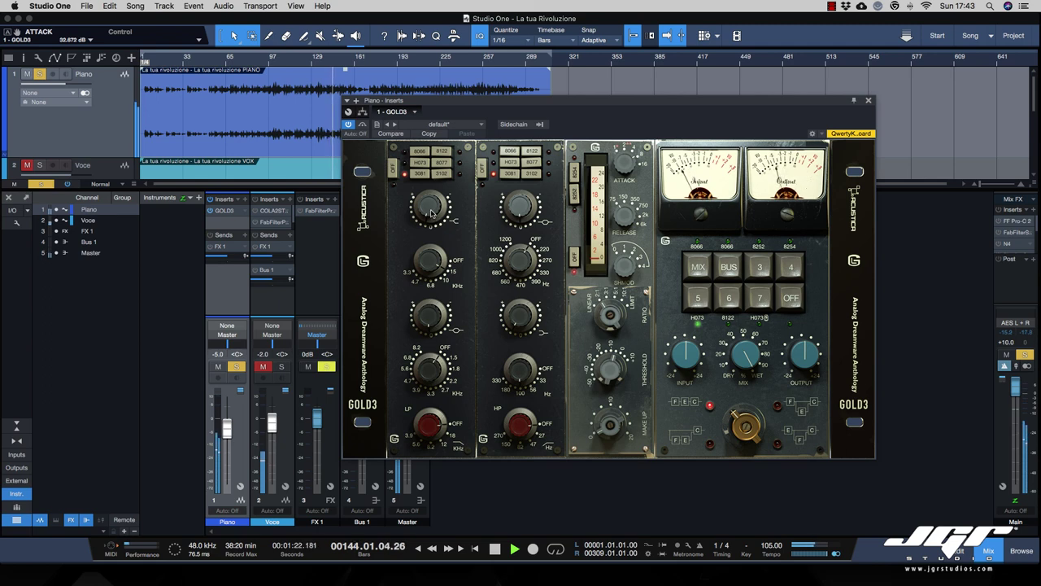
pyautogui.press('space')
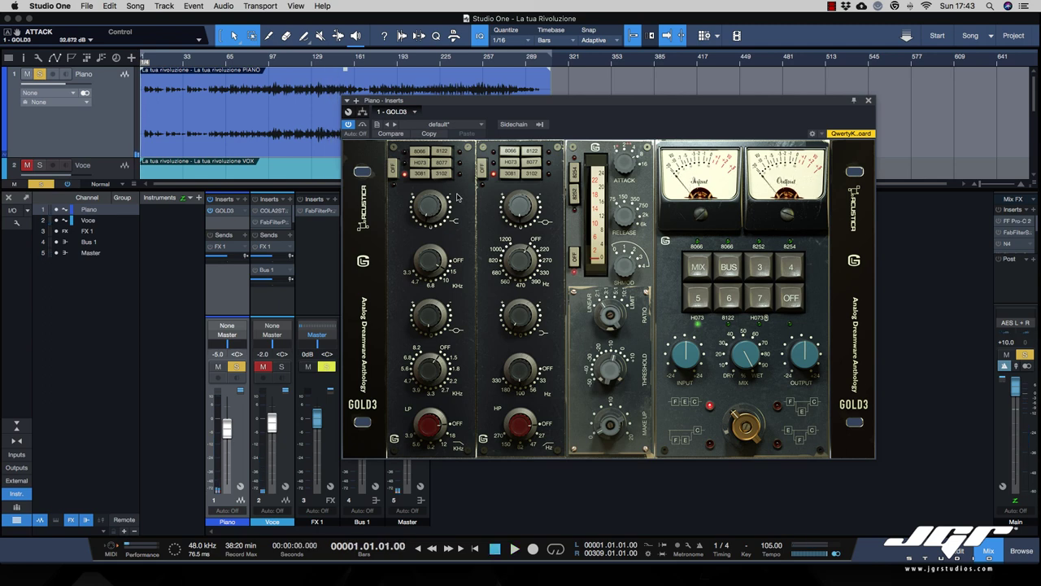
pyautogui.click(219, 62)
pyautogui.press('space')
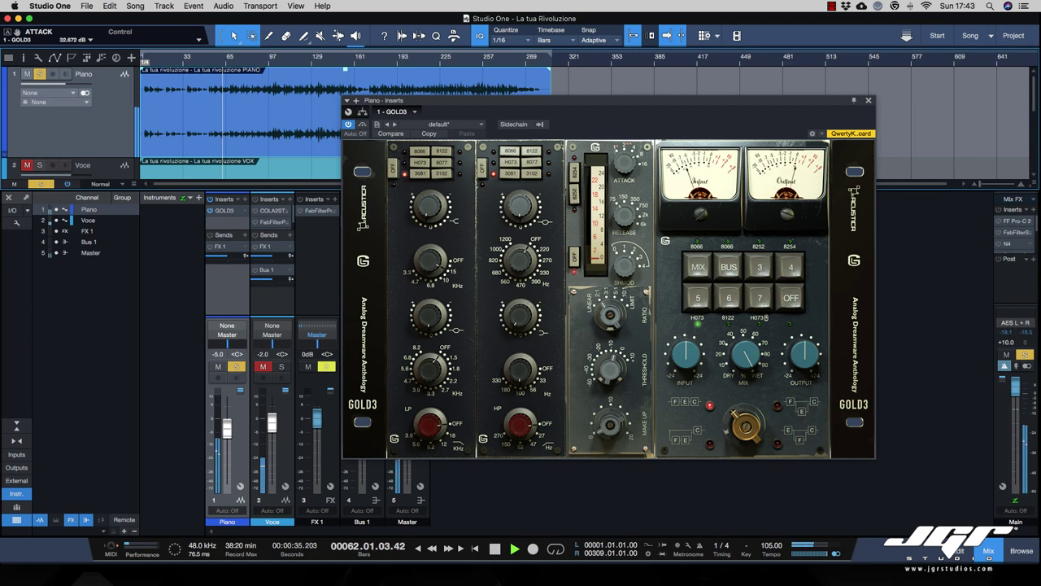
pyautogui.keyDown('super'); pyautogui.click(1013, 411); pyautogui.keyUp('super')
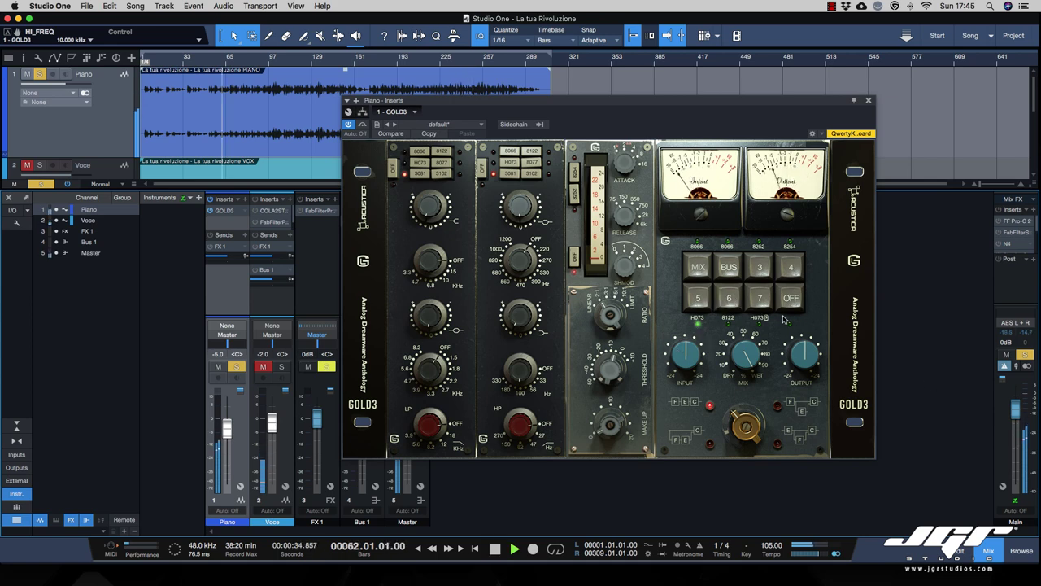
# Step: Raise the Main output volume to +10 dB and audition GOLD3's preamp models 6, 7, MIX, BUS, 3 and 4, ending on 5
pyautogui.moveTo(1016, 415); pyautogui.dragTo(1017, 382)
pyautogui.click(726, 301)
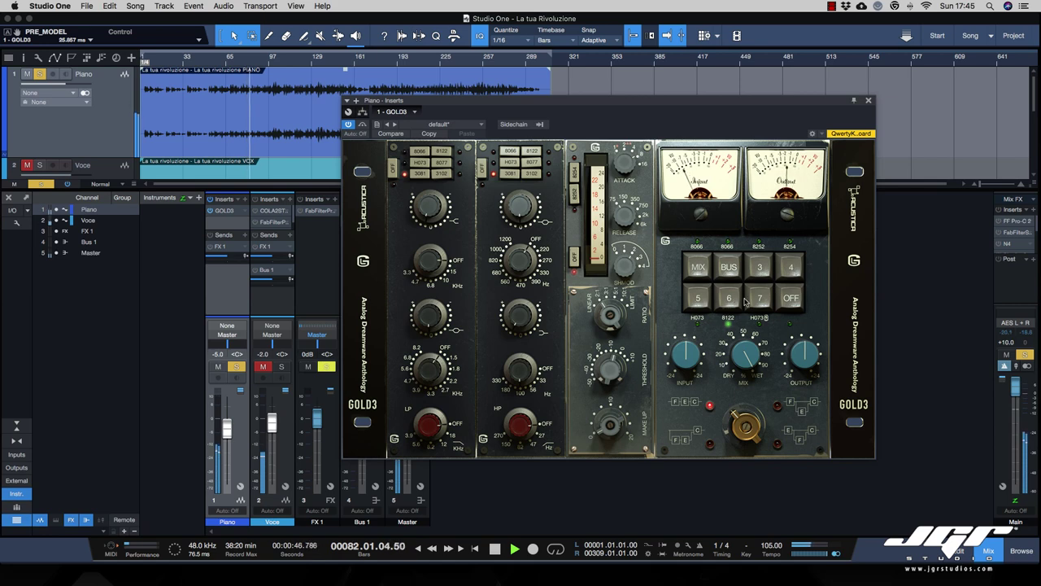
pyautogui.click(760, 300)
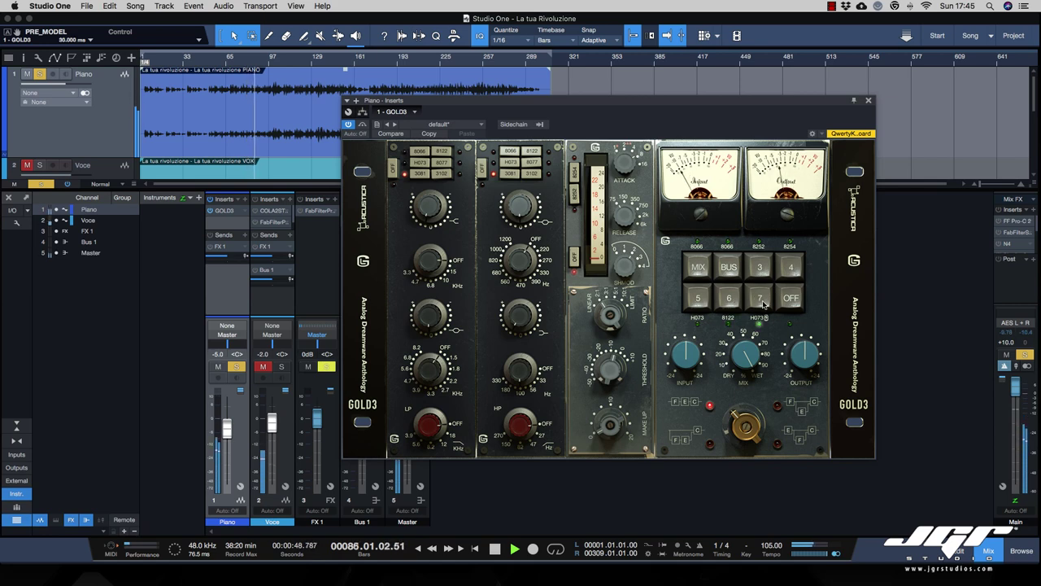
pyautogui.click(704, 278)
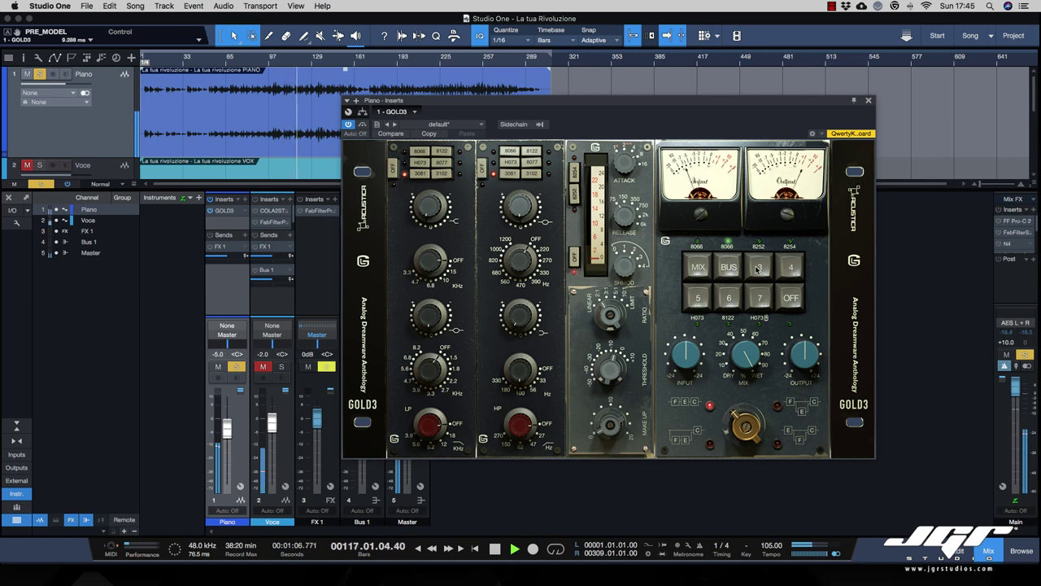
pyautogui.click(762, 269)
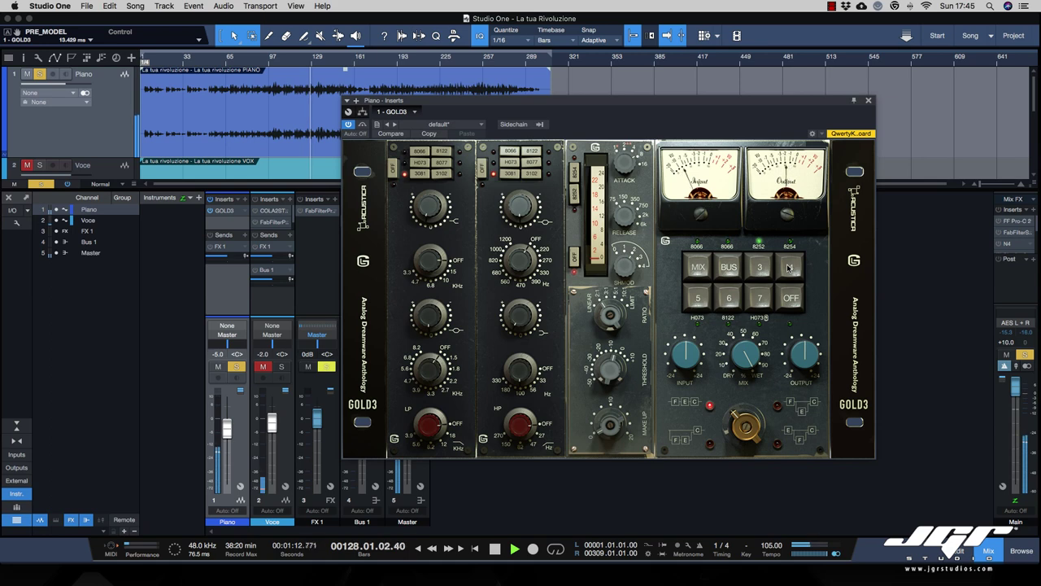
pyautogui.click(789, 269)
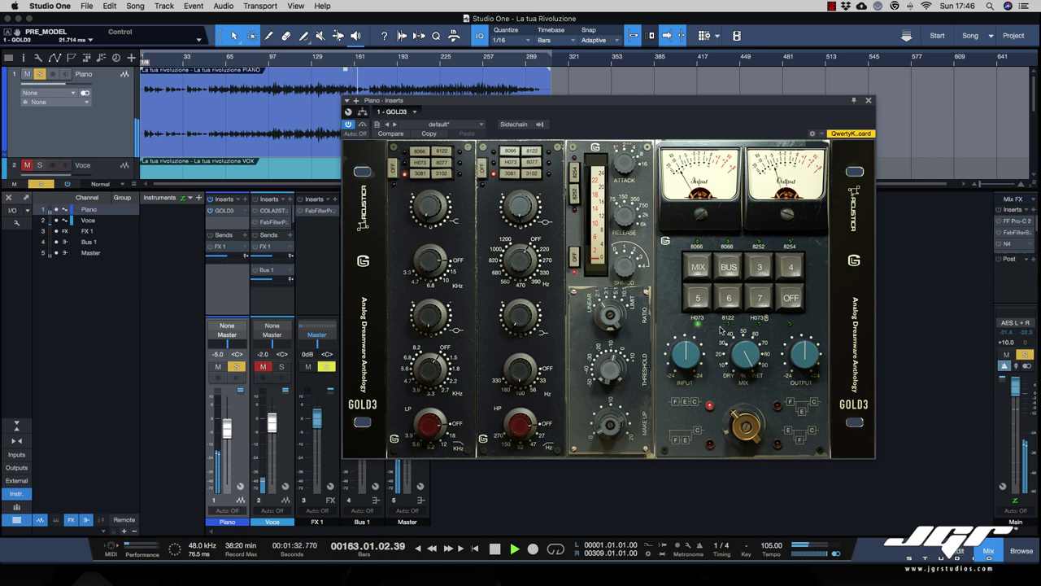
pyautogui.press('space')
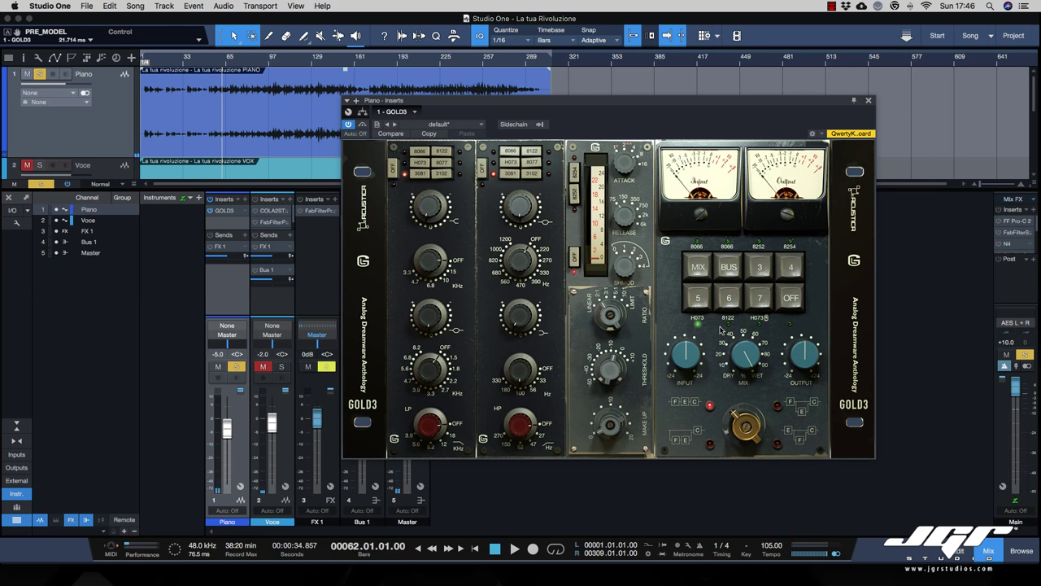
# Step: Play the Piano through GOLD3 from bar 62 again and move the plug-in window clear of the mixer channels
pyautogui.press('space')
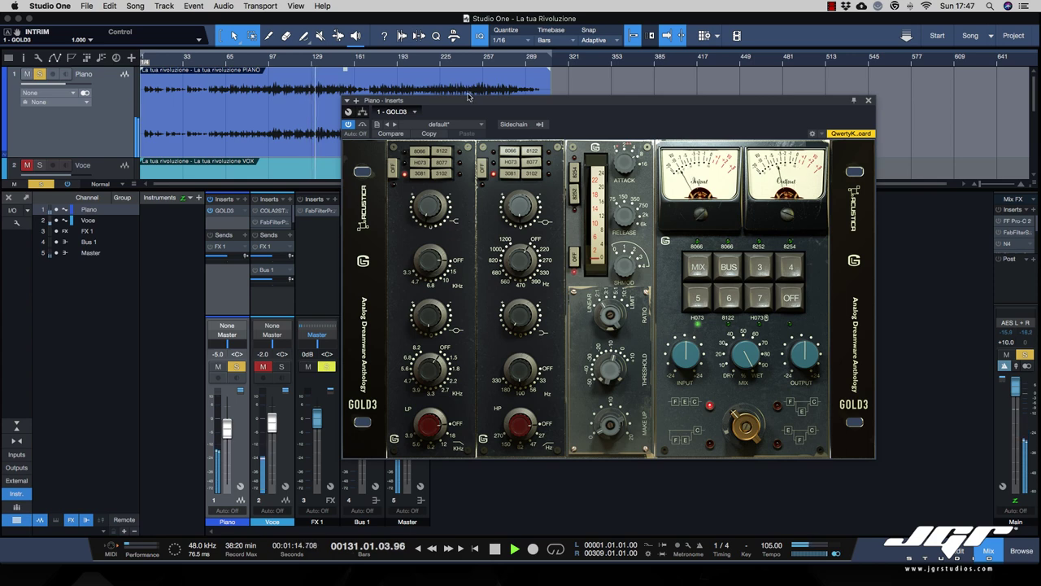
pyautogui.moveTo(462, 102); pyautogui.dragTo(576, 113)
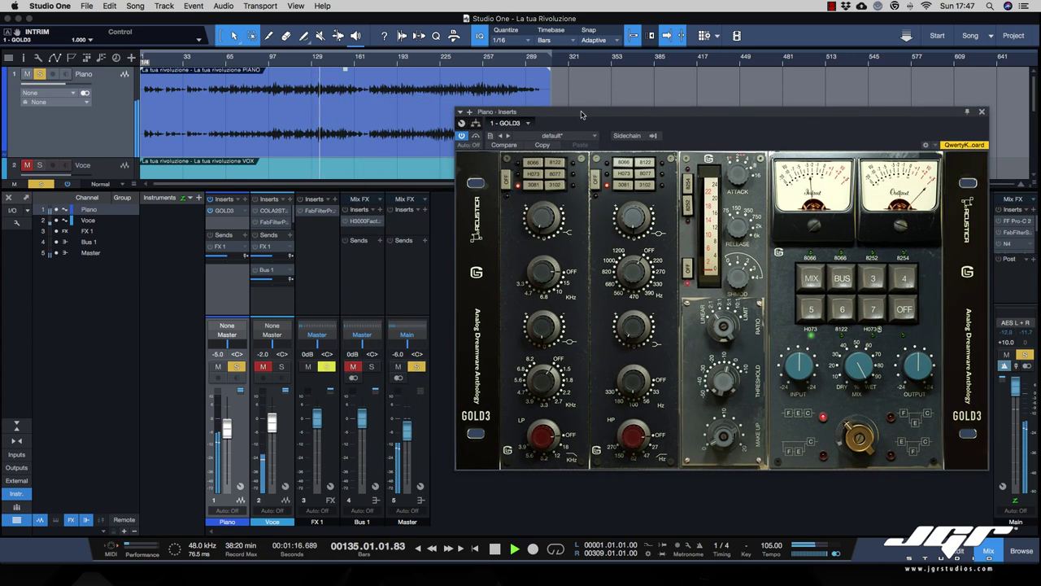
pyautogui.press('space')
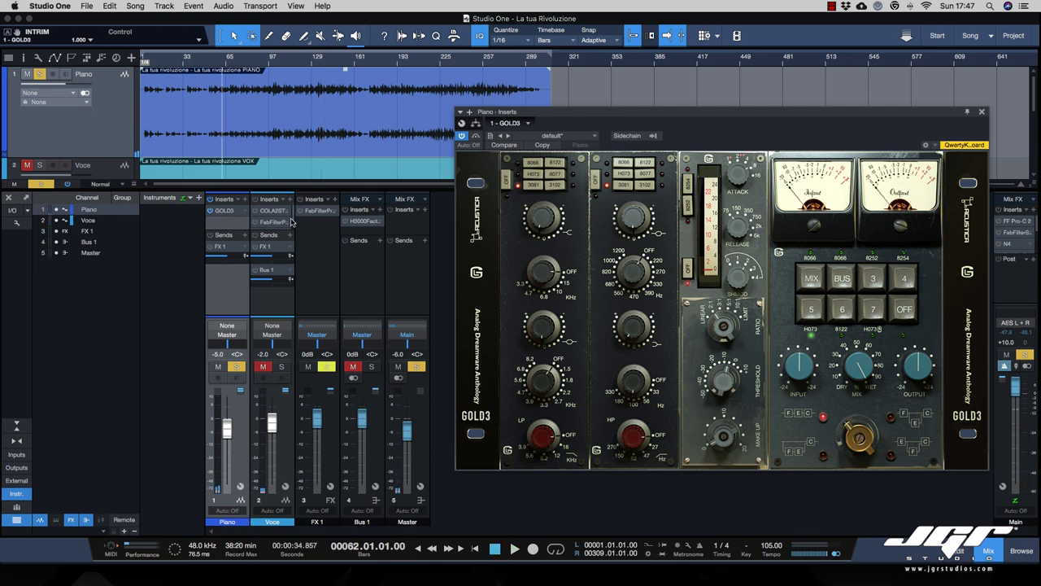
# Step: Open the FabFilter Pro-R insert on FX 1 and enable the Piano channel's send to FX 1 during playback
pyautogui.click(315, 211)
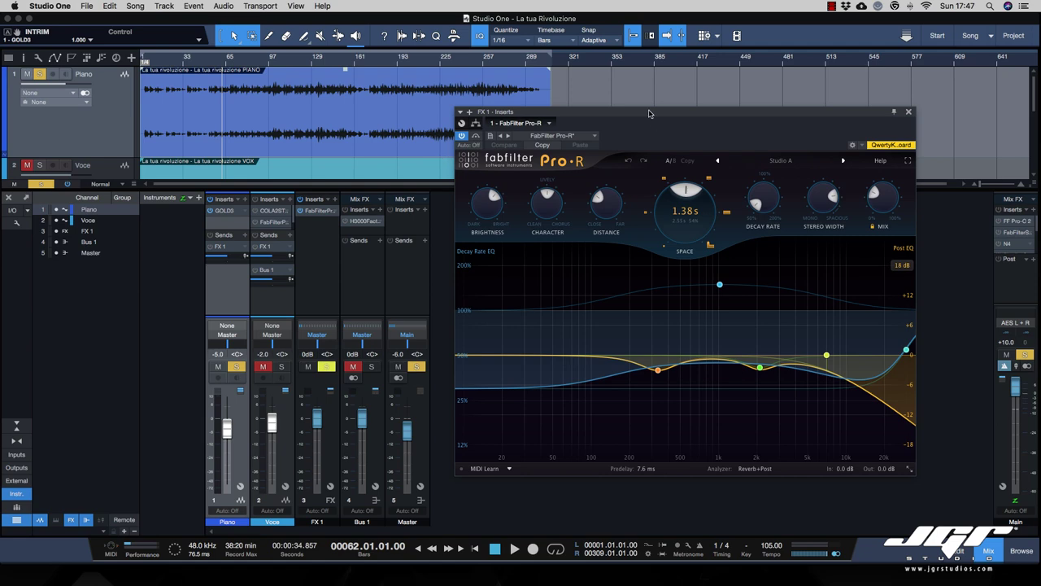
pyautogui.moveTo(648, 113); pyautogui.dragTo(649, 144)
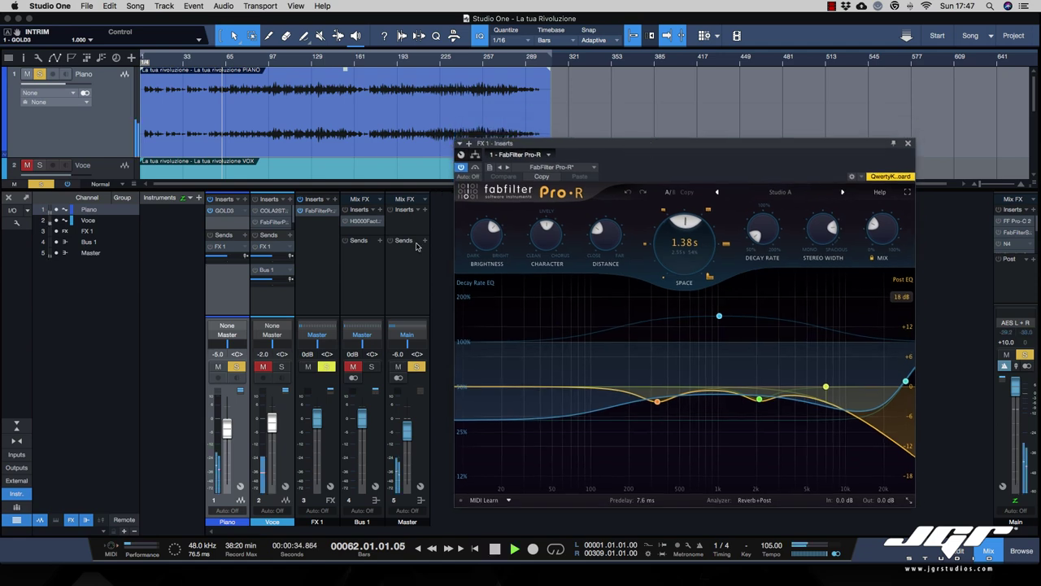
pyautogui.click(210, 246)
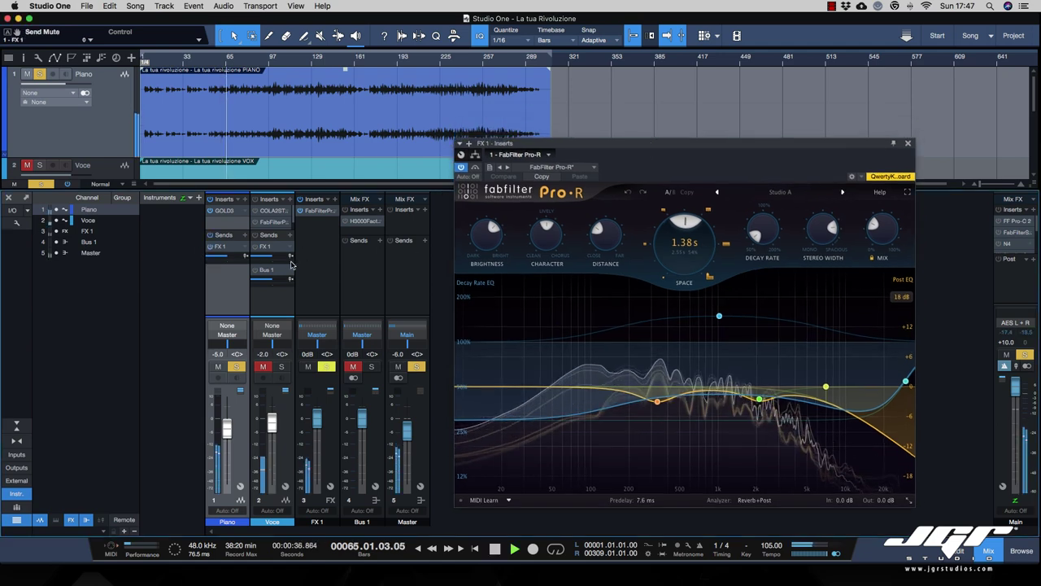
# Step: Replay the Piano with its reverb from bar 62, then close the FabFilter Pro-R window and enlarge the mixer to show all inserts
pyautogui.moveTo(492, 251)
pyautogui.press('space')
pyautogui.press('space')
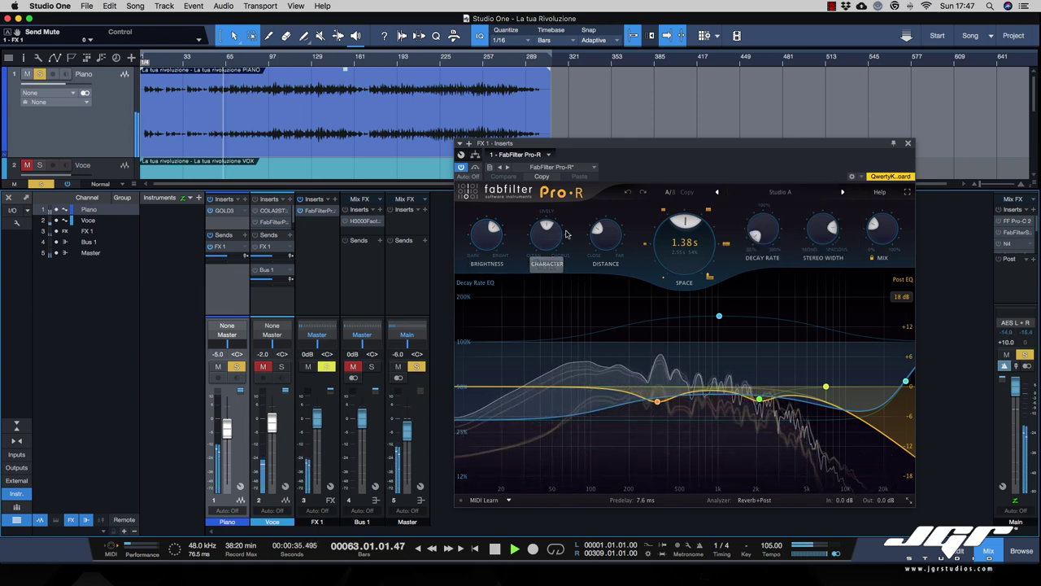
pyautogui.click(908, 144)
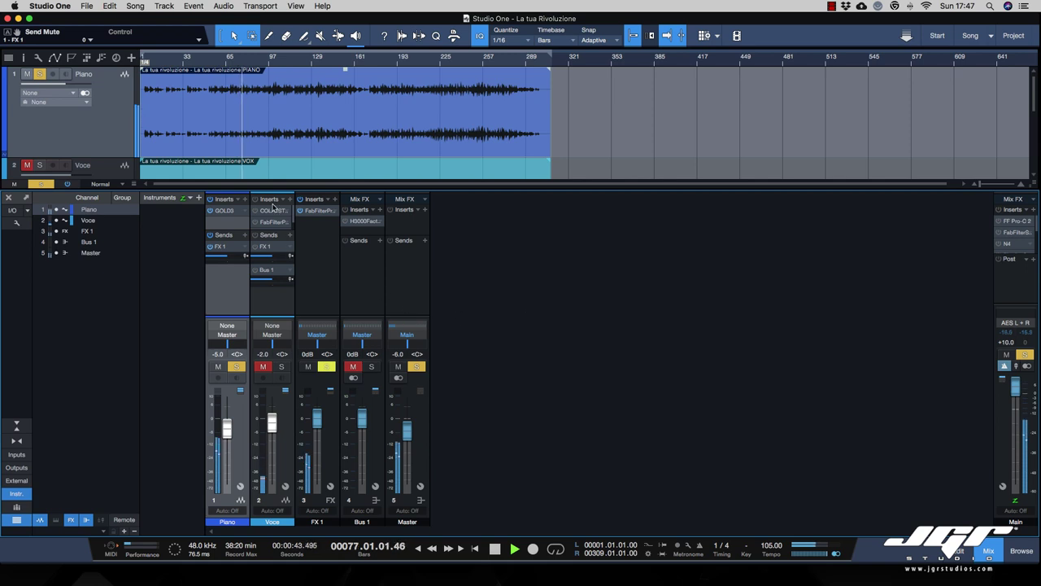
pyautogui.moveTo(300, 190); pyautogui.dragTo(299, 75)
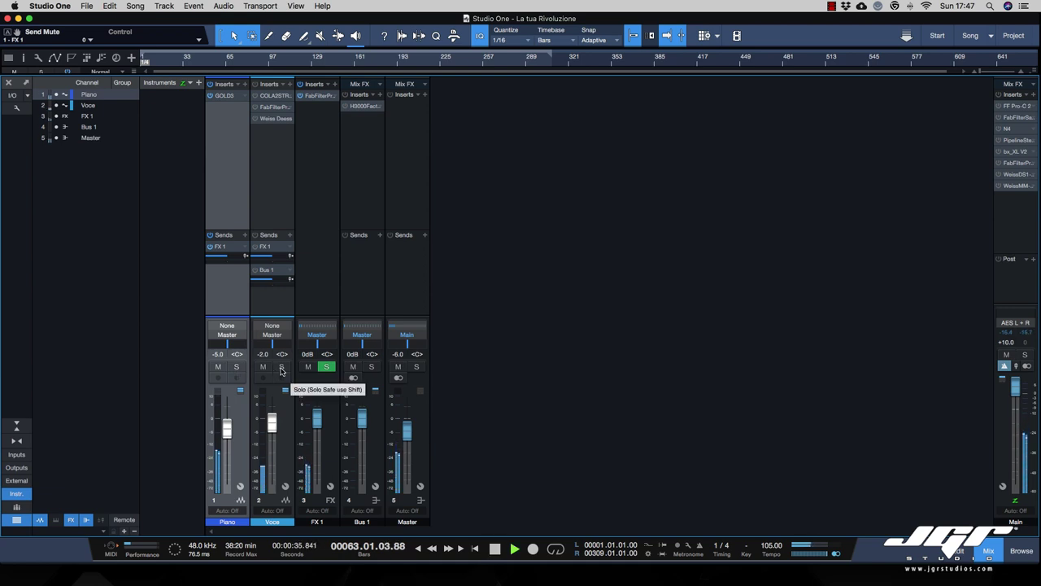
# Step: Solo the Voce channel and open its COLA2STRIP insert, placing the plug-in window clear of the Main channel
pyautogui.click(281, 368)
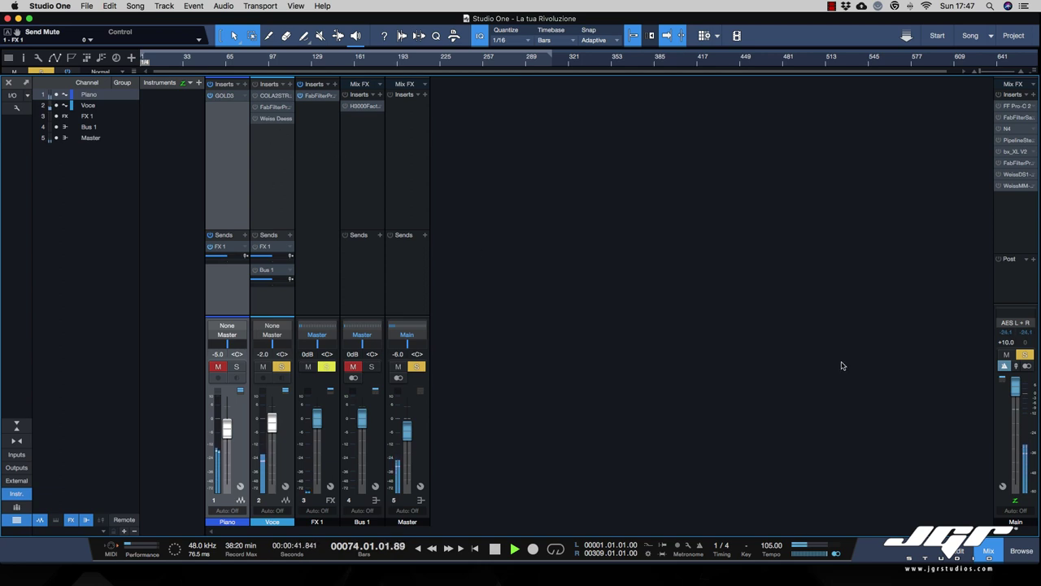
pyautogui.doubleClick(268, 96)
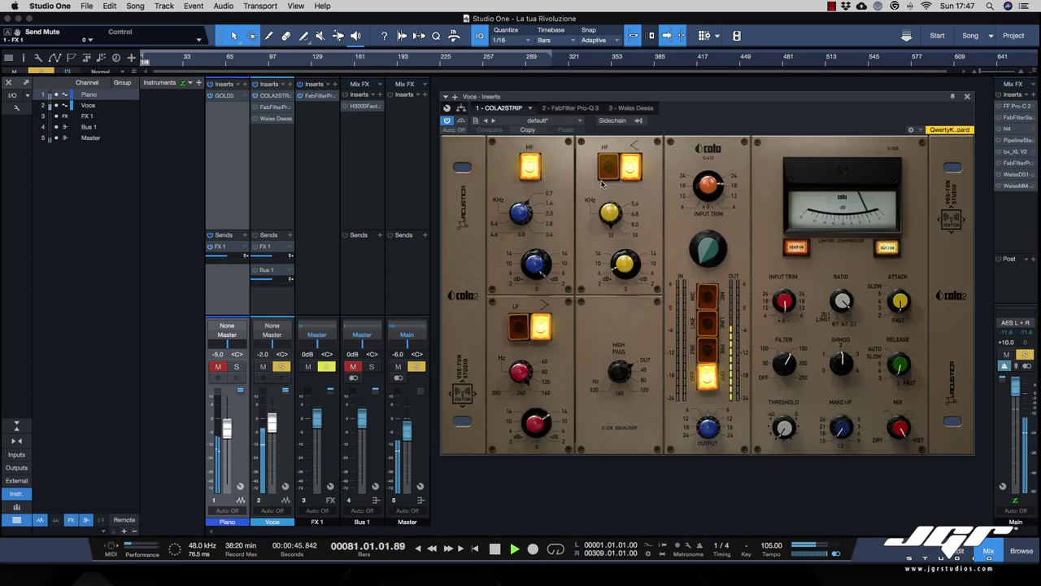
pyautogui.moveTo(582, 99); pyautogui.dragTo(484, 122)
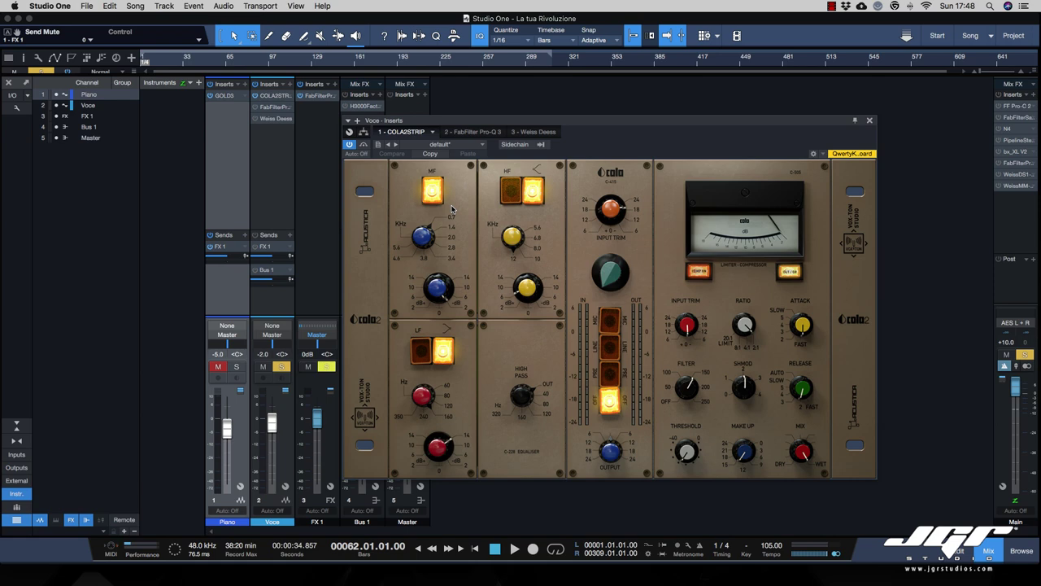
# Step: Compare the Voce playback from bar 62 with COLA2STRIP bypassed and with it active, leaving it active
pyautogui.click(363, 145)
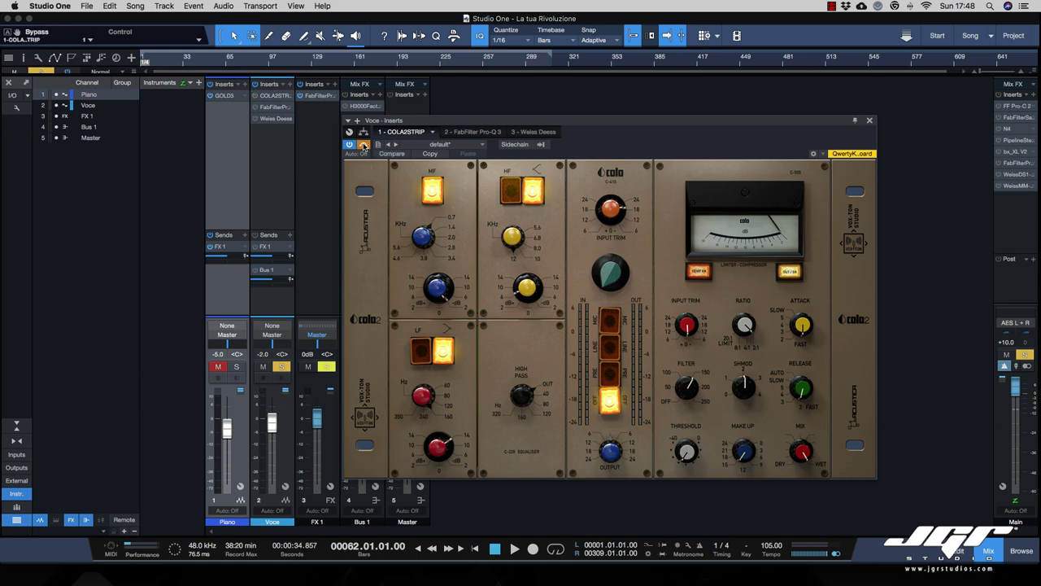
pyautogui.press('space')
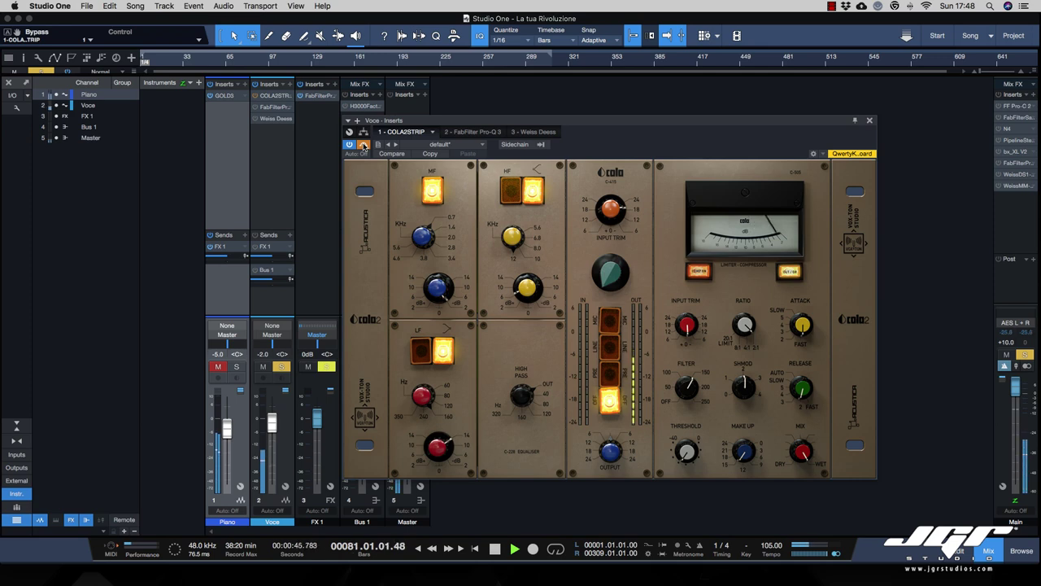
pyautogui.press('space')
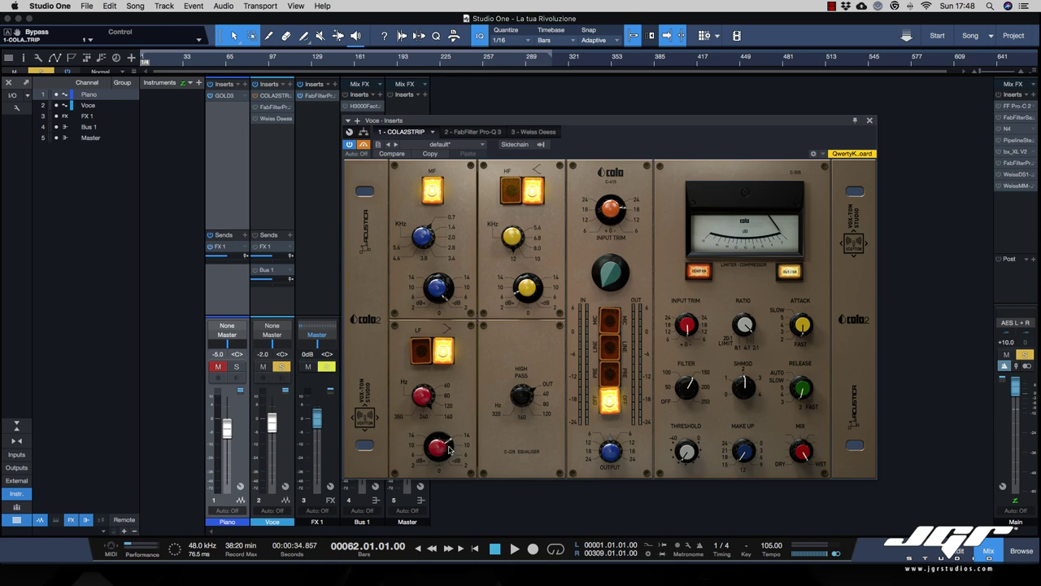
pyautogui.press('space')
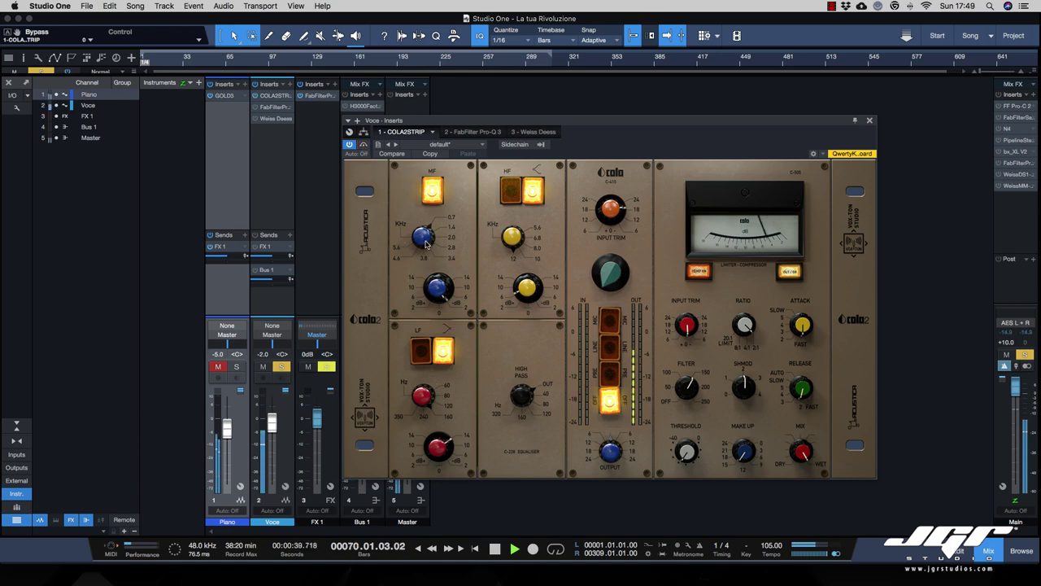
pyautogui.press('space')
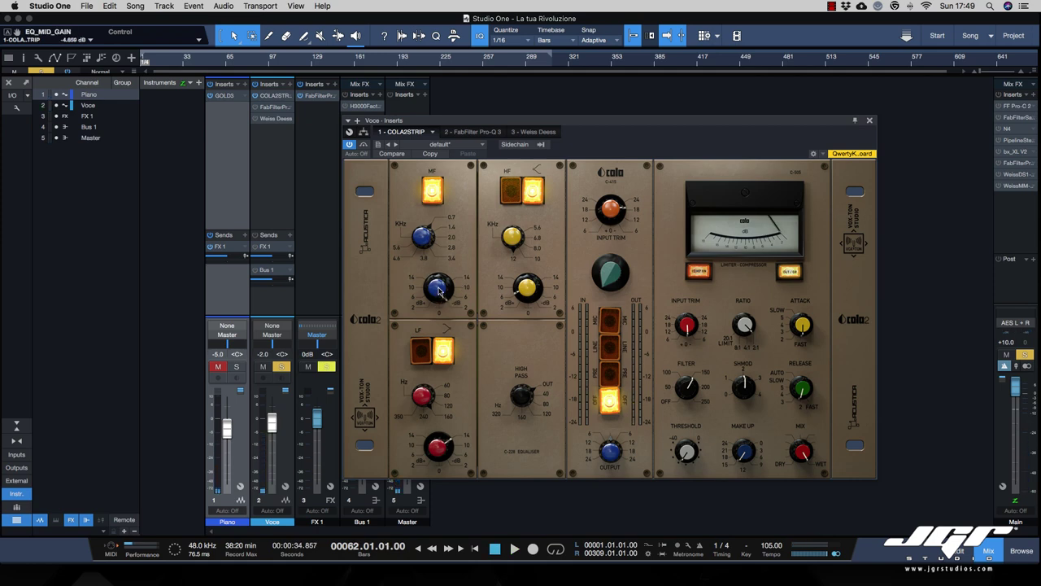
pyautogui.press('space')
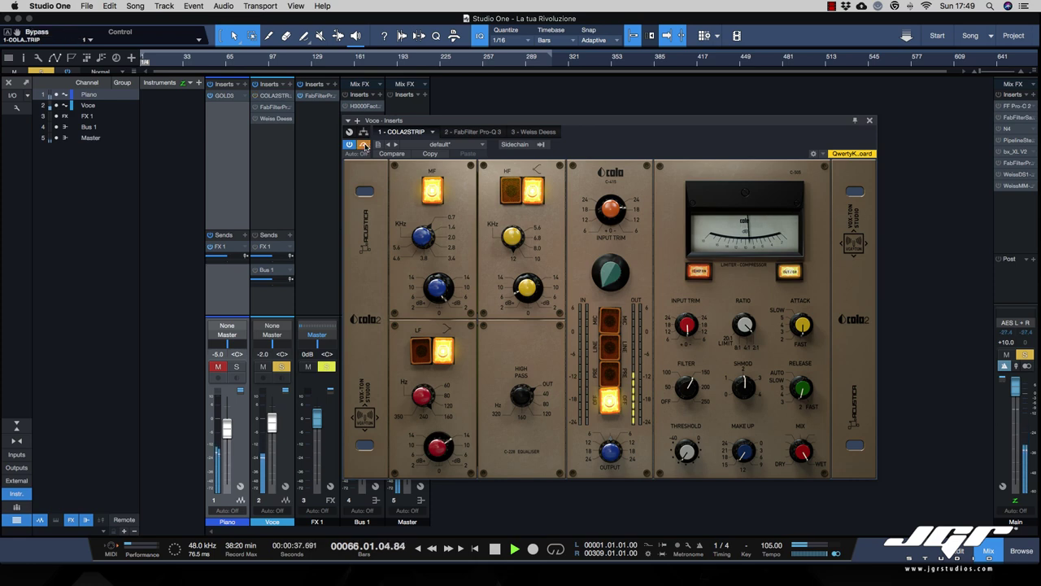
pyautogui.press('space')
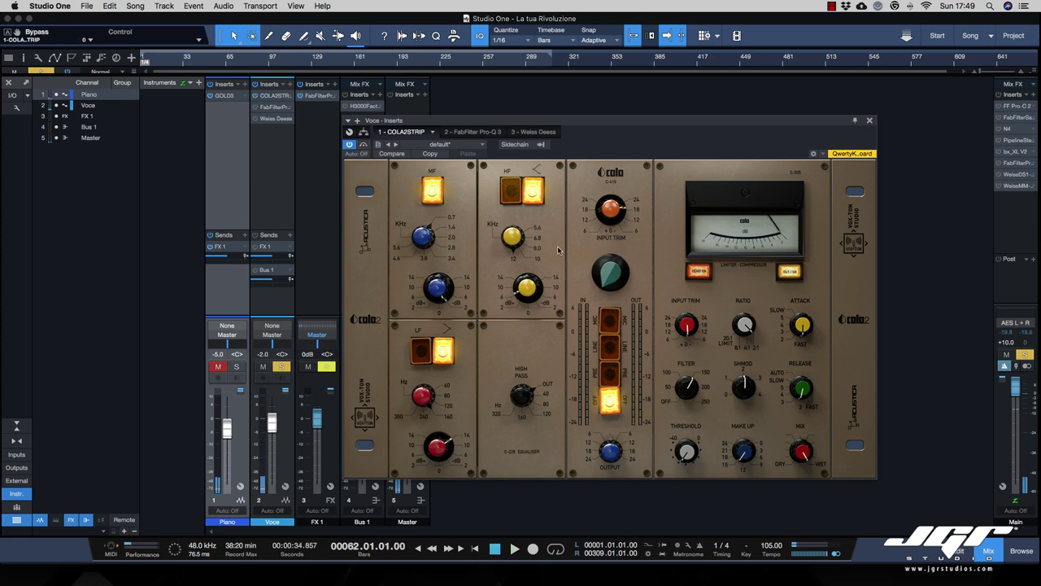
# Step: Replay the Voce from bar 62 and audition COLA2STRIP's limiter-compressor by switching it off and back on
pyautogui.press('space')
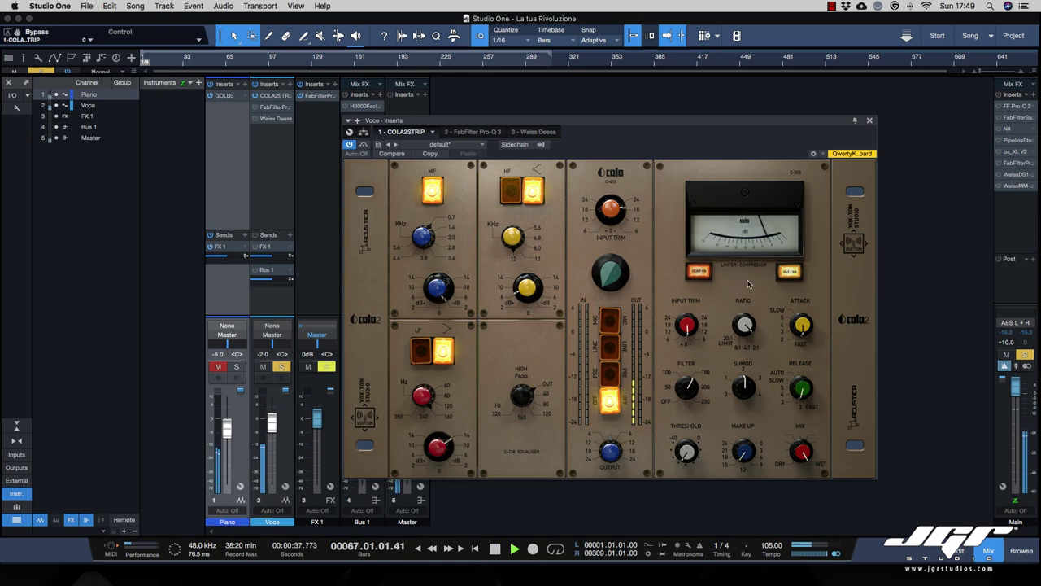
pyautogui.press('space')
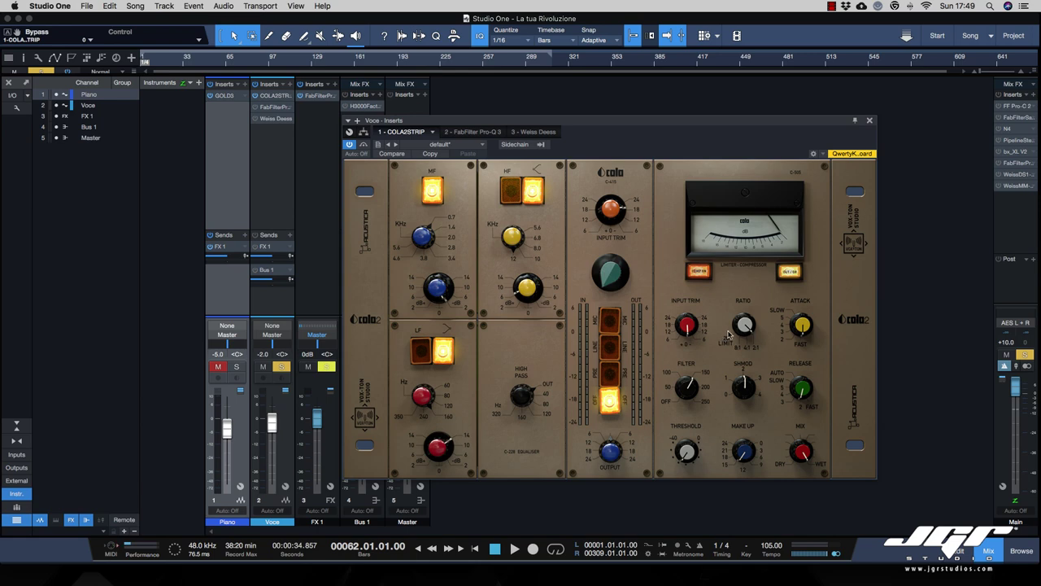
pyautogui.press('space')
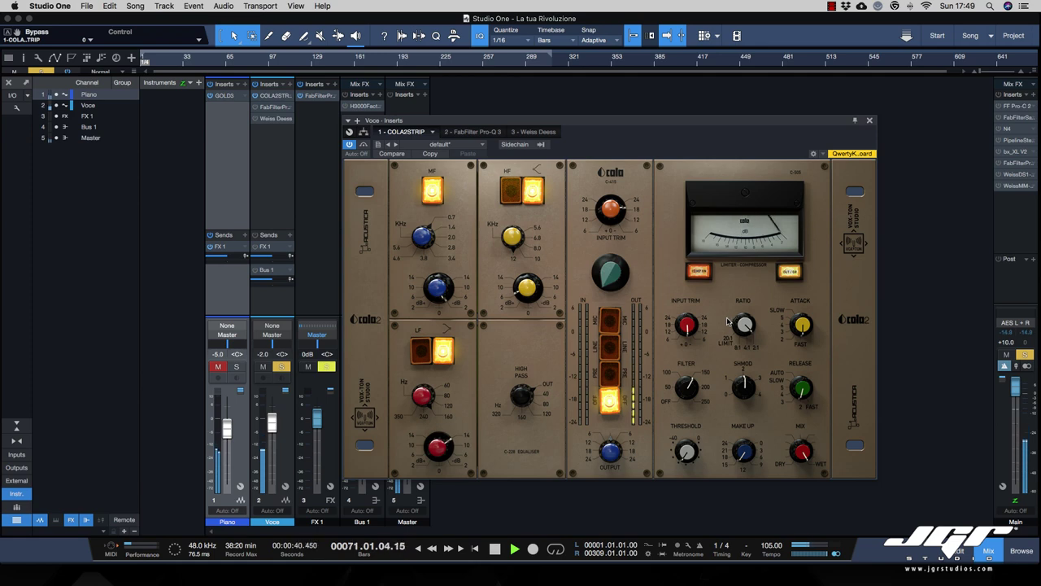
pyautogui.click(699, 273)
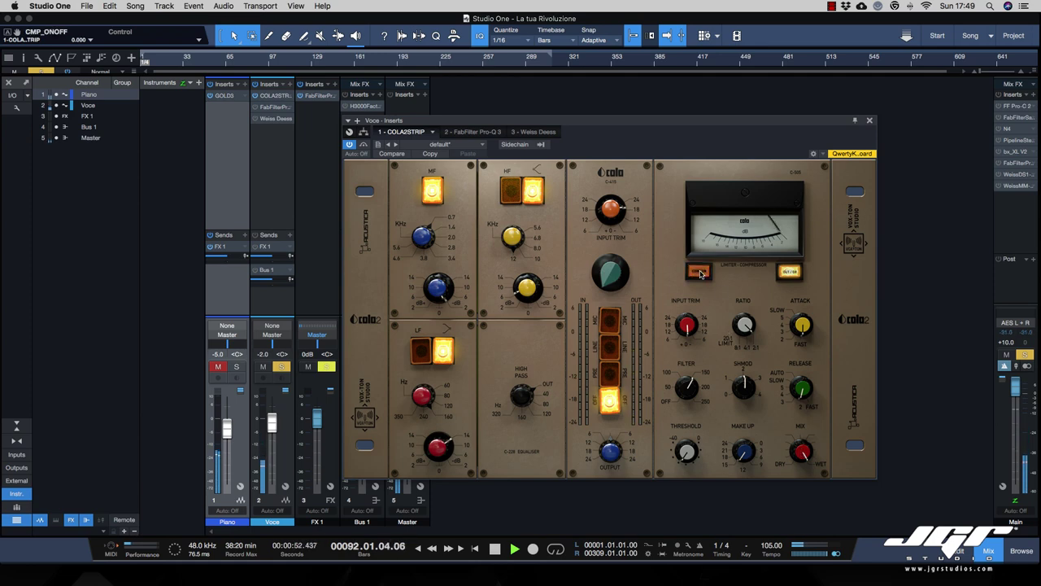
pyautogui.click(700, 273)
pyautogui.press('space')
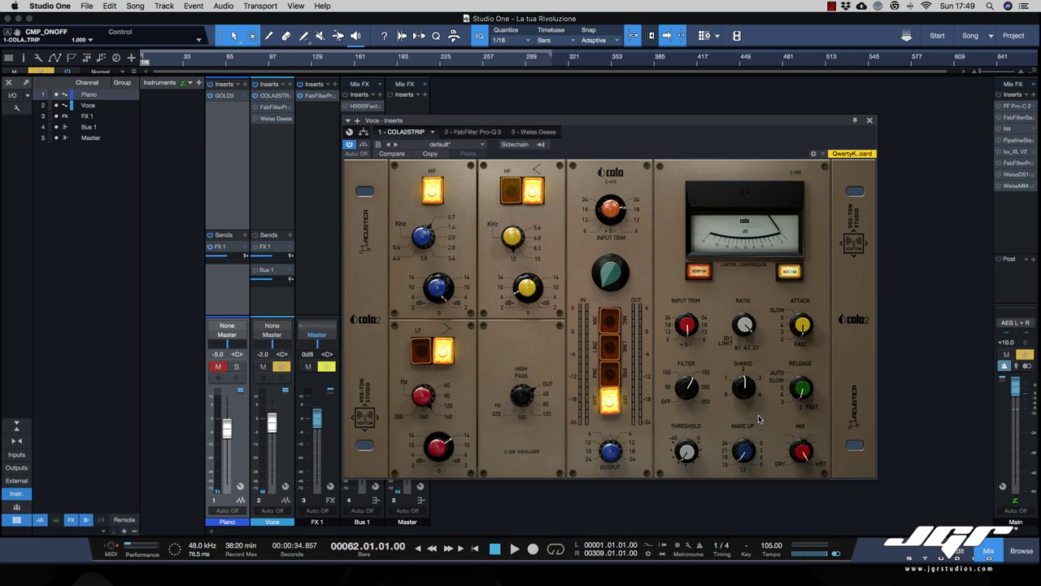
# Step: During playback, toggle the COLA2STRIP compressor's meter mode and return it, and compare the sound with the compressor off and on again
pyautogui.press('space')
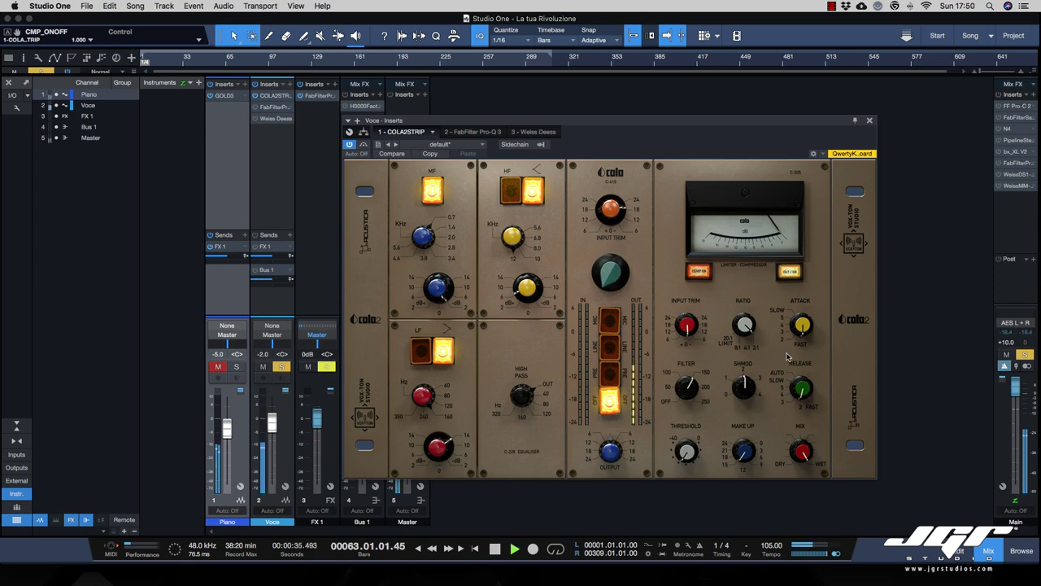
pyautogui.click(788, 274)
pyautogui.click(789, 276)
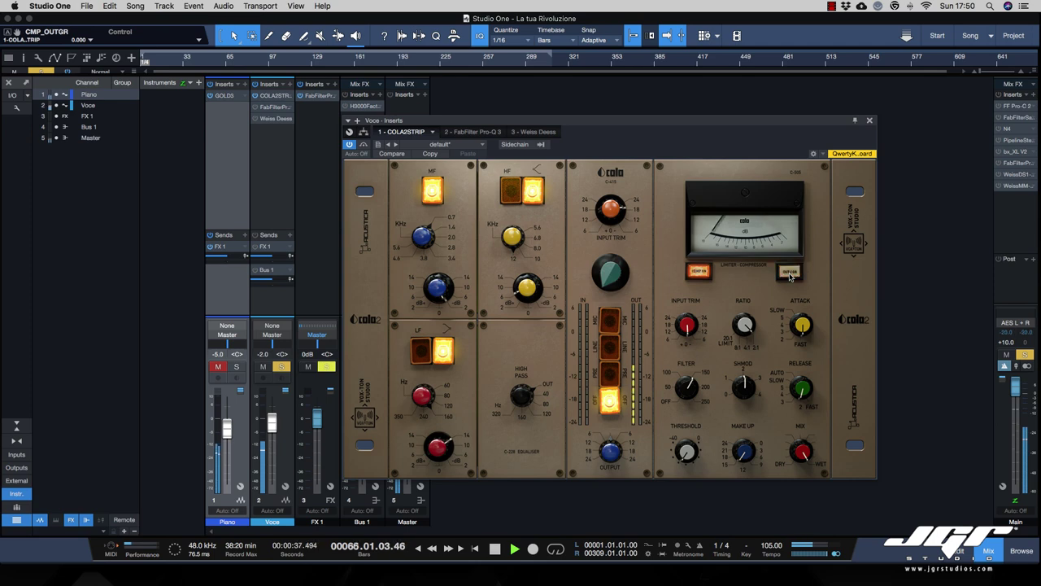
pyautogui.click(789, 274)
pyautogui.click(697, 273)
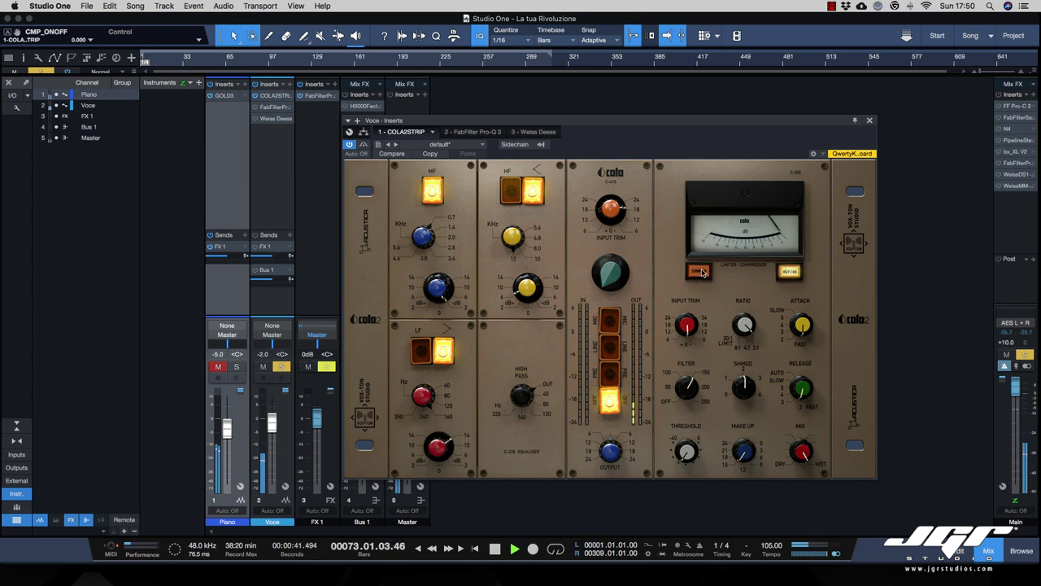
pyautogui.click(700, 272)
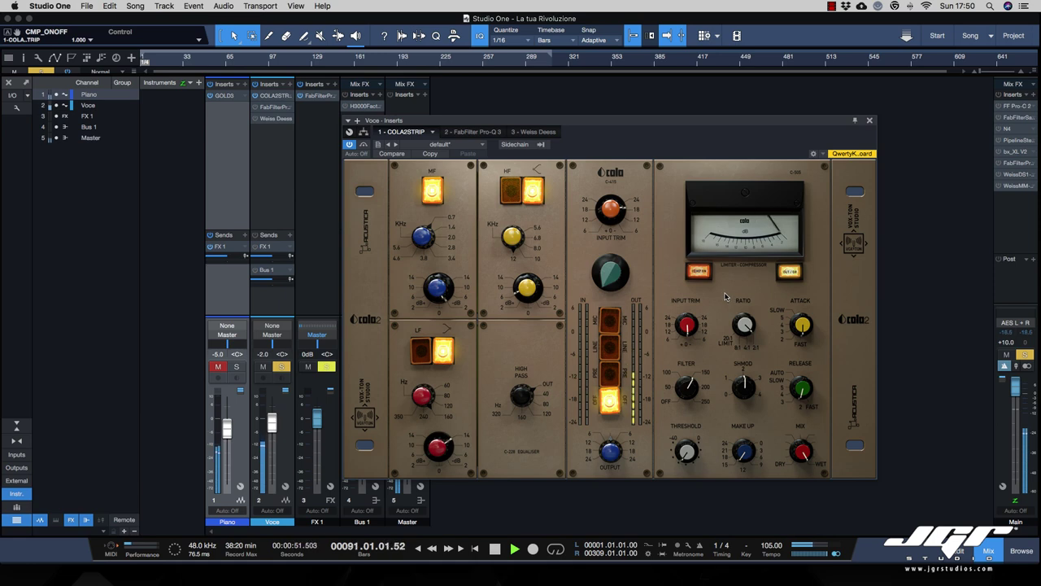
pyautogui.press('space')
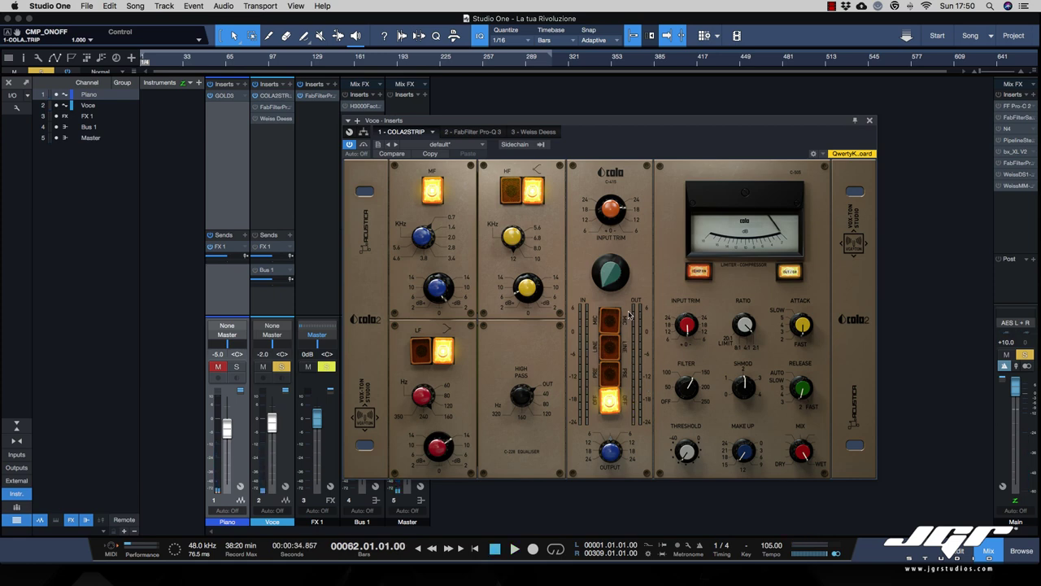
# Step: Audition COLA2STRIP's LINE and MIC preamp modes on the Voce from bar 62, trying different PRE knob positions
pyautogui.press('space')
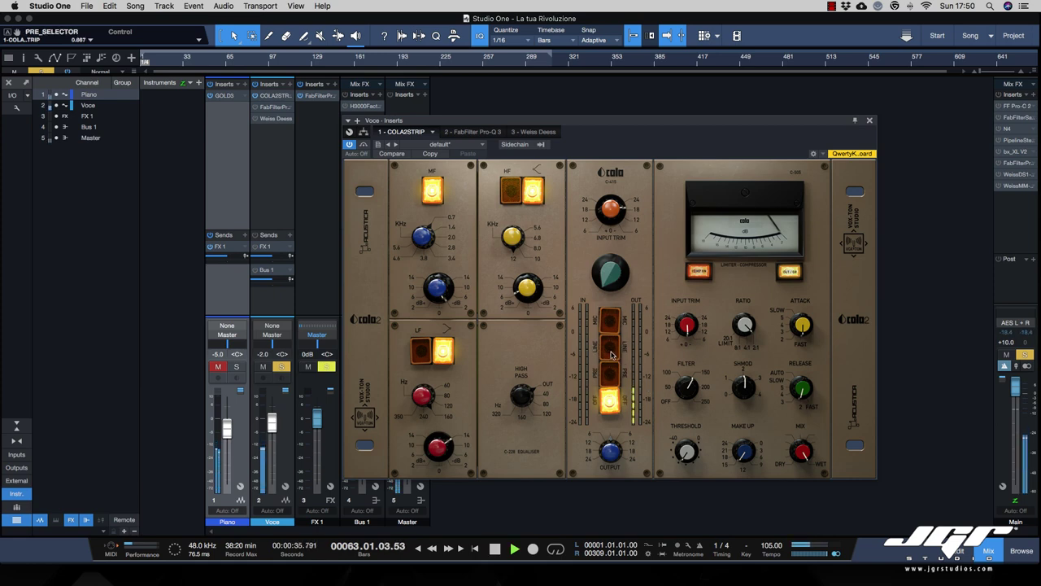
pyautogui.click(611, 350)
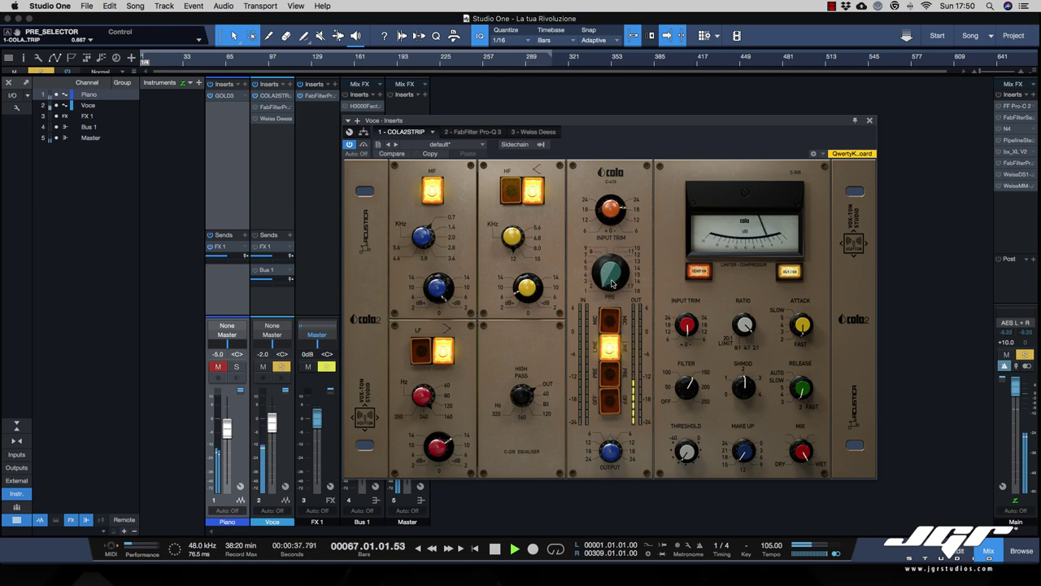
pyautogui.scroll(3, 613, 275)
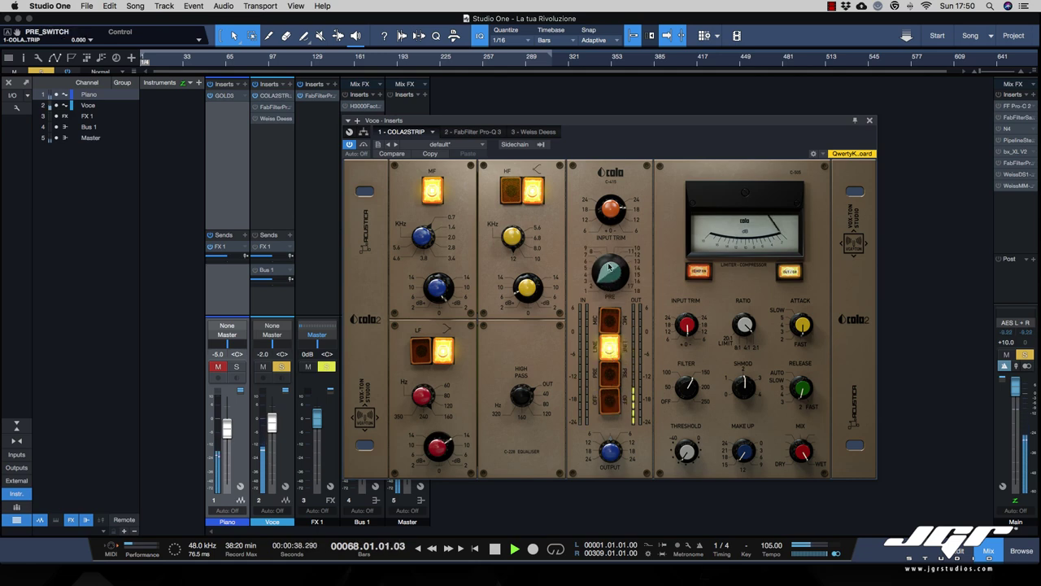
pyautogui.click(610, 320)
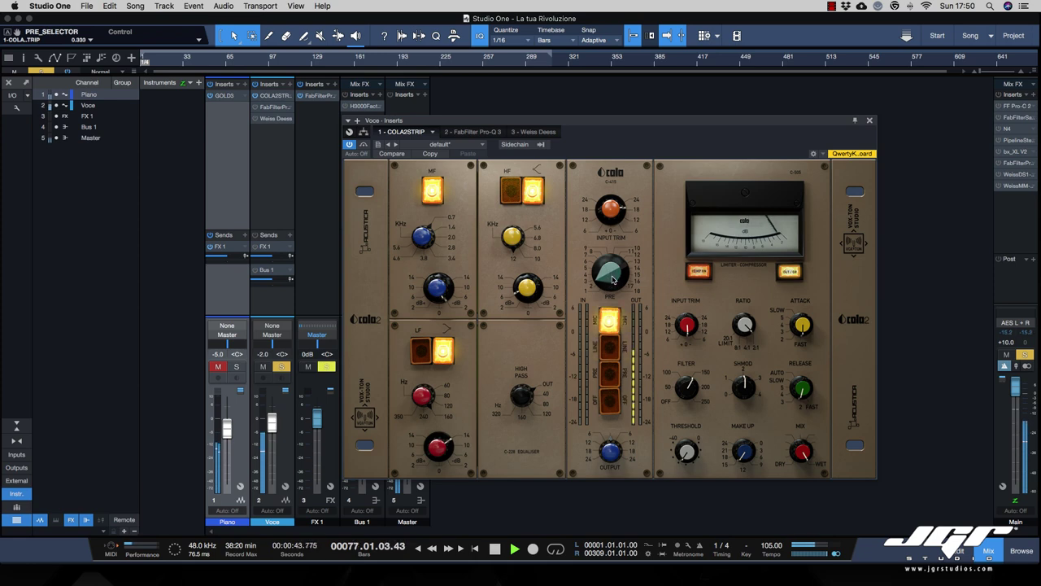
pyautogui.scroll(-3, 612, 274)
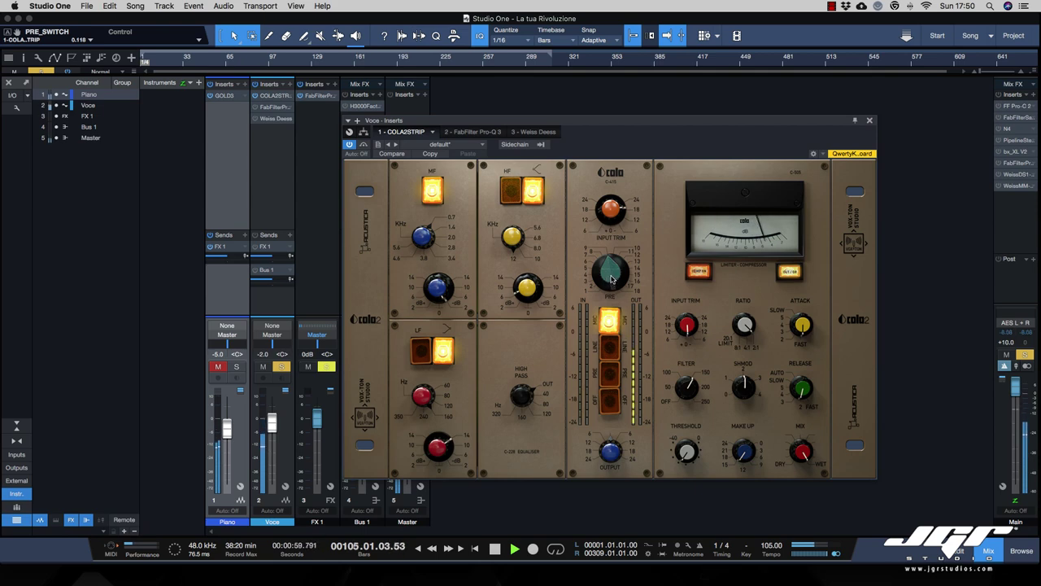
pyautogui.press('space')
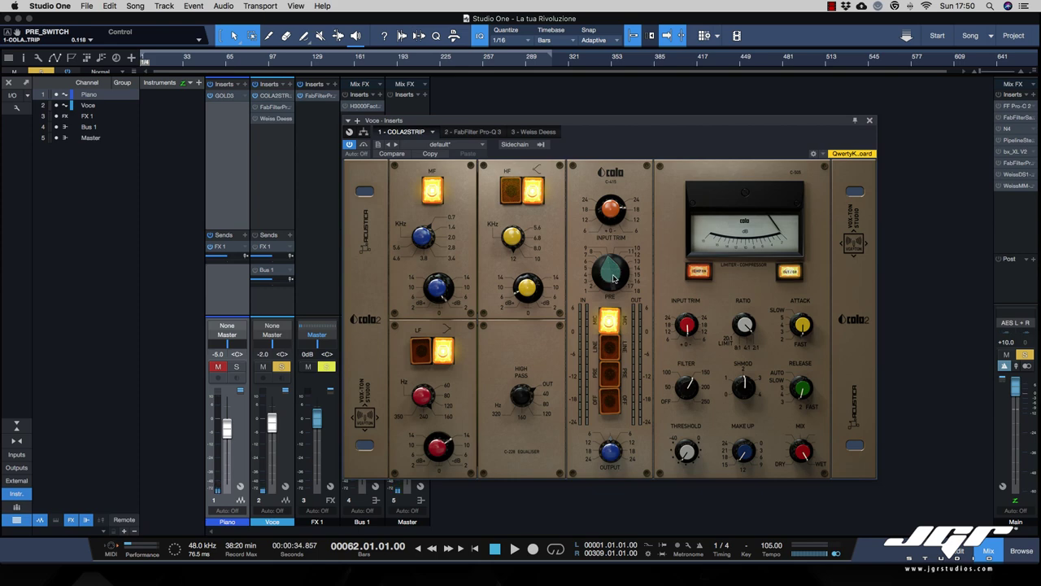
# Step: Compare the COLA2STRIP preamp OFF and in MIC mode at further PRE positions during playback, ending with it OFF
pyautogui.press('space')
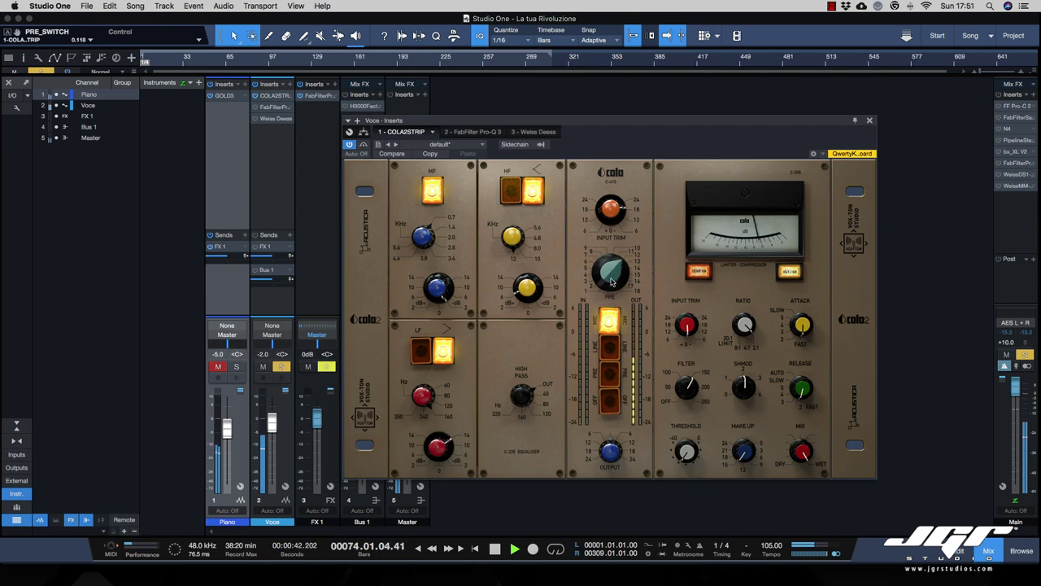
pyautogui.click(616, 404)
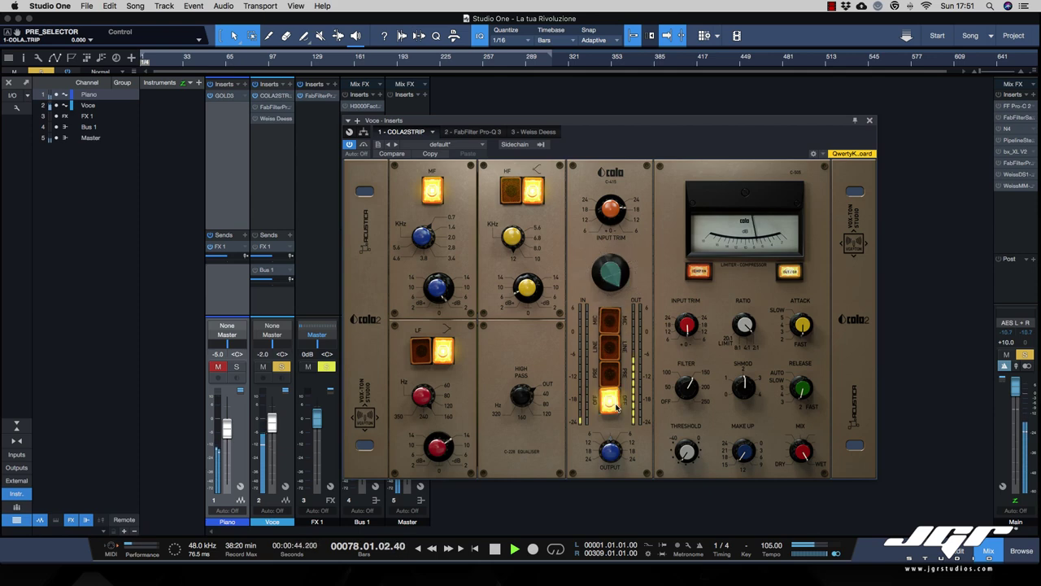
pyautogui.click(609, 329)
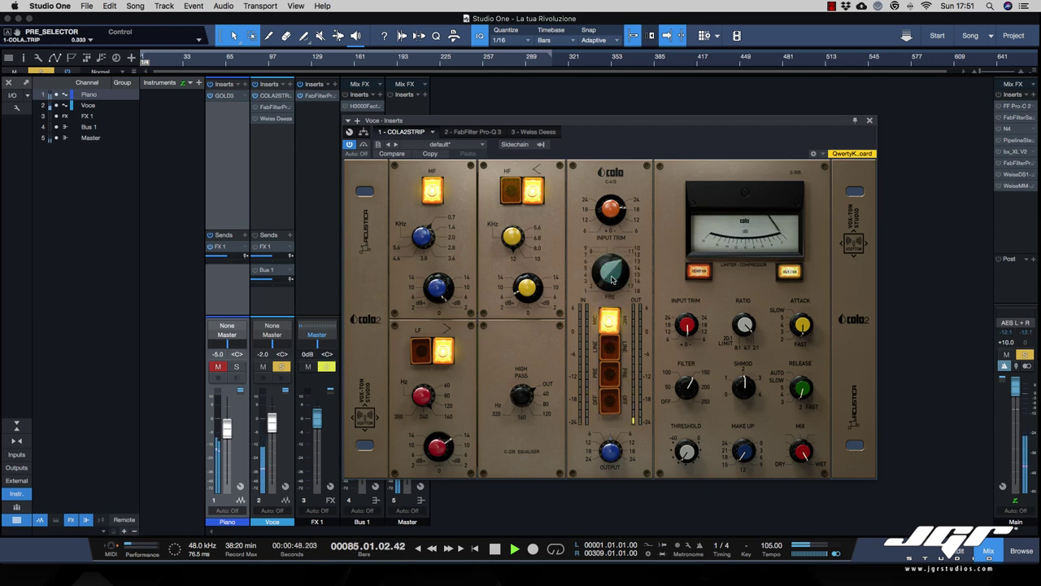
pyautogui.moveTo(612, 280); pyautogui.dragTo(612, 285)
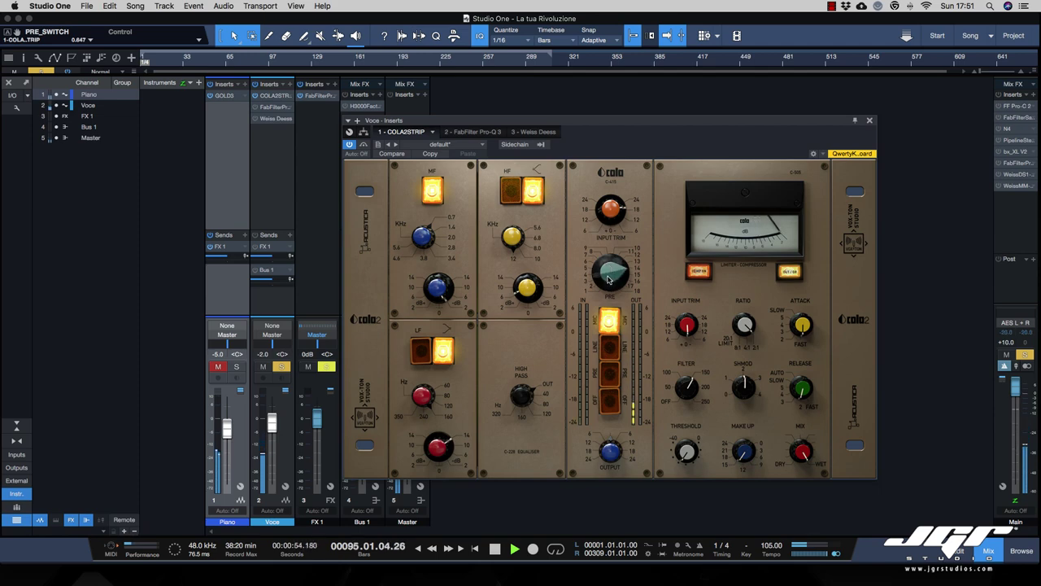
pyautogui.moveTo(610, 280); pyautogui.dragTo(610, 282)
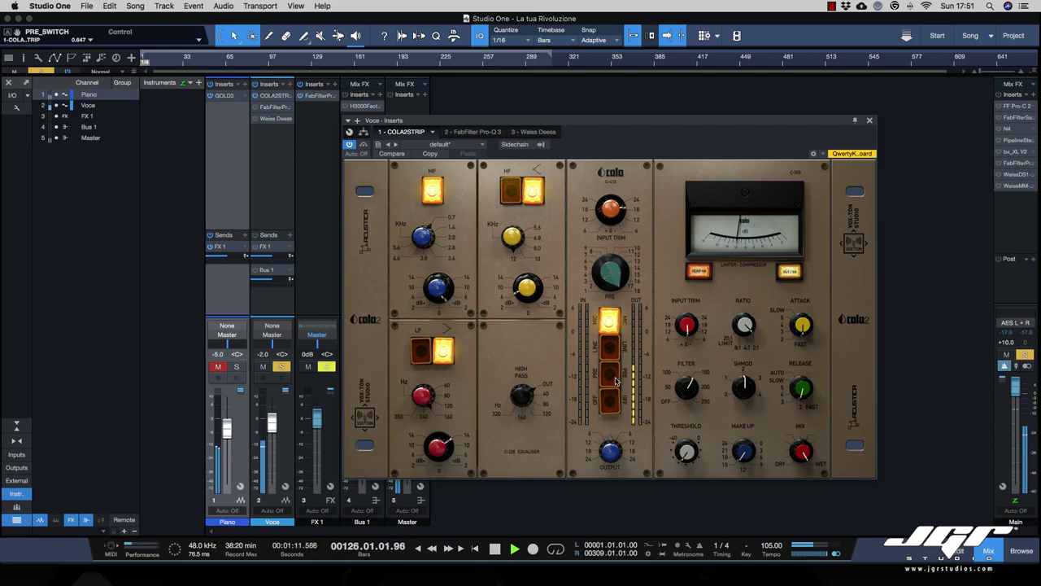
pyautogui.click(613, 407)
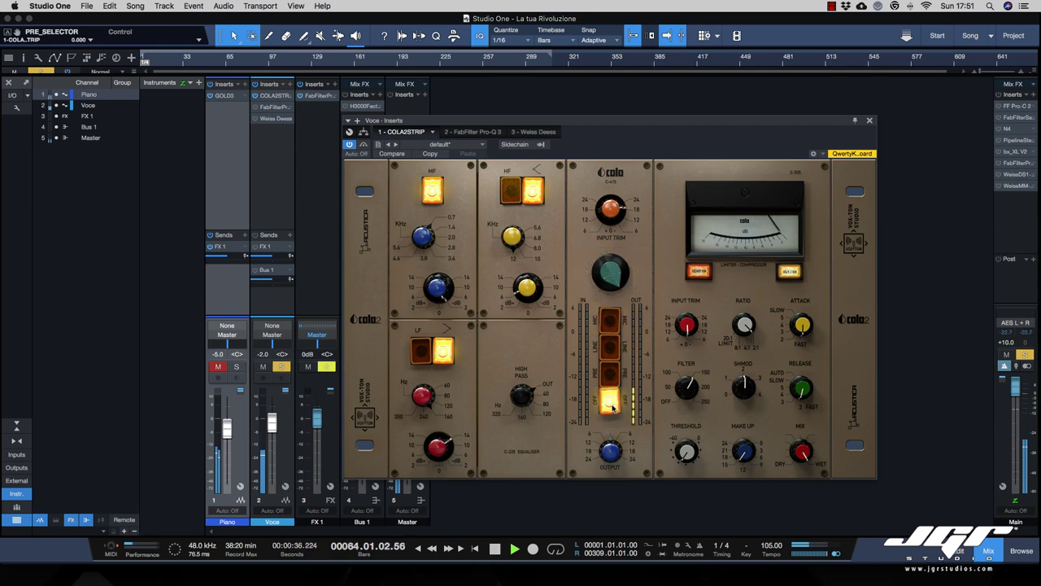
# Step: Set the COLA2STRIP preamp back to MIC mode and replay from bar 62 with the Piano soloed alongside the Voce
pyautogui.click(610, 320)
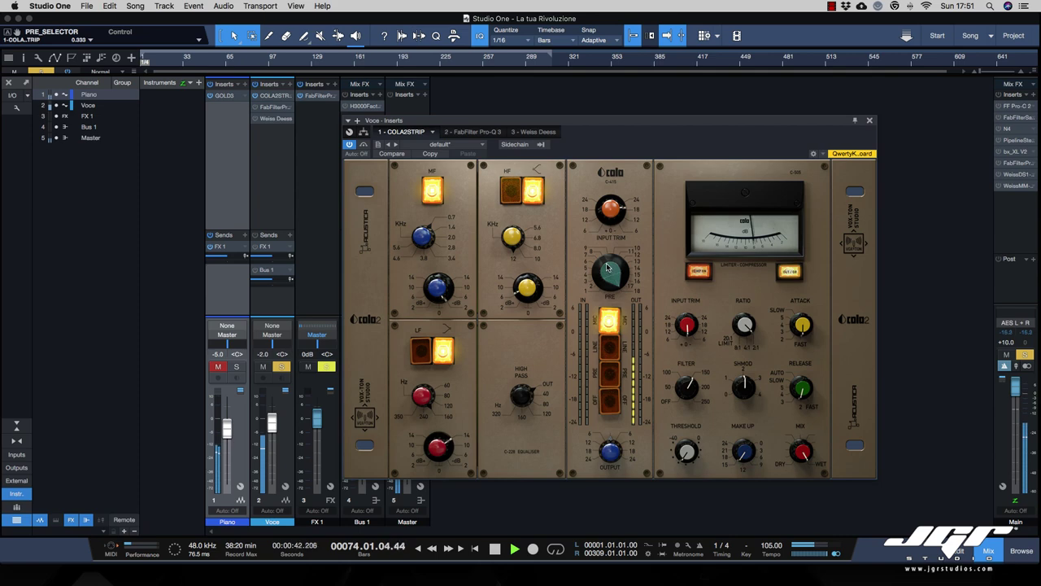
pyautogui.press('space')
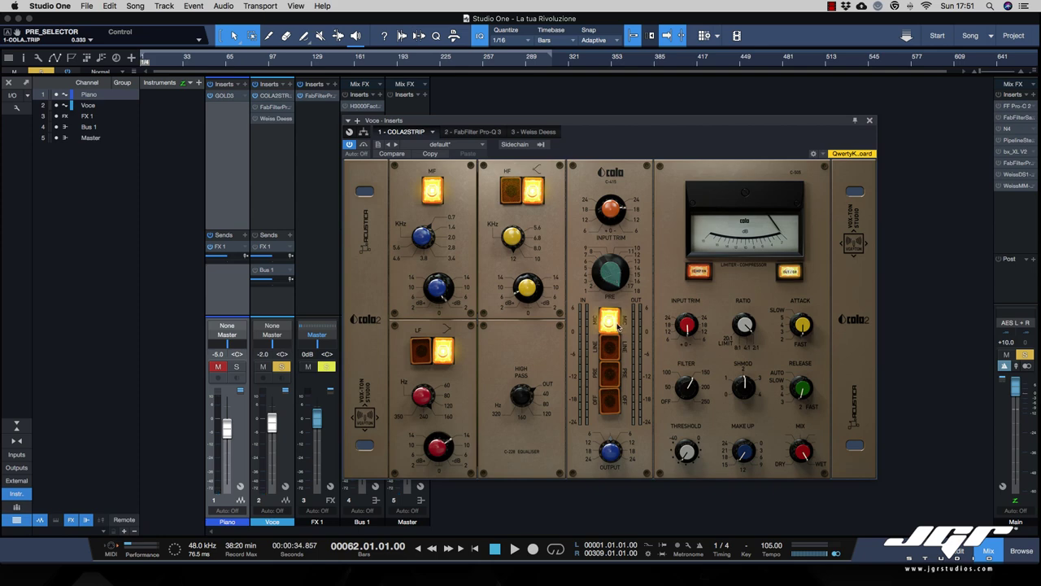
pyautogui.click(234, 367)
pyautogui.press('space')
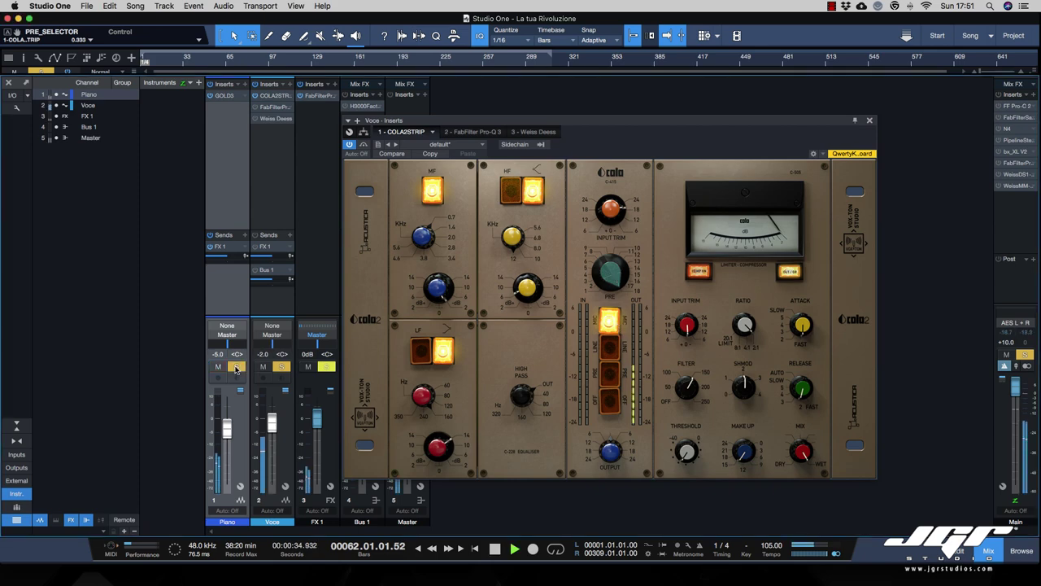
# Step: Activate the Voce's FX 1 send during playback, with the COLA2STRIP window moved away from the channels, and stop playback
pyautogui.click(256, 248)
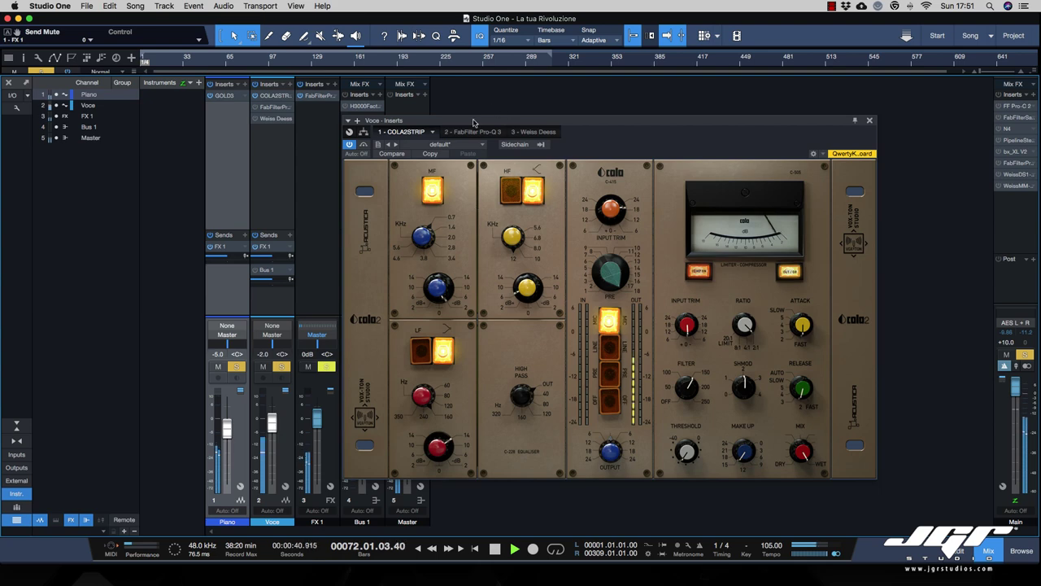
pyautogui.moveTo(474, 125); pyautogui.dragTo(569, 120)
pyautogui.press('space')
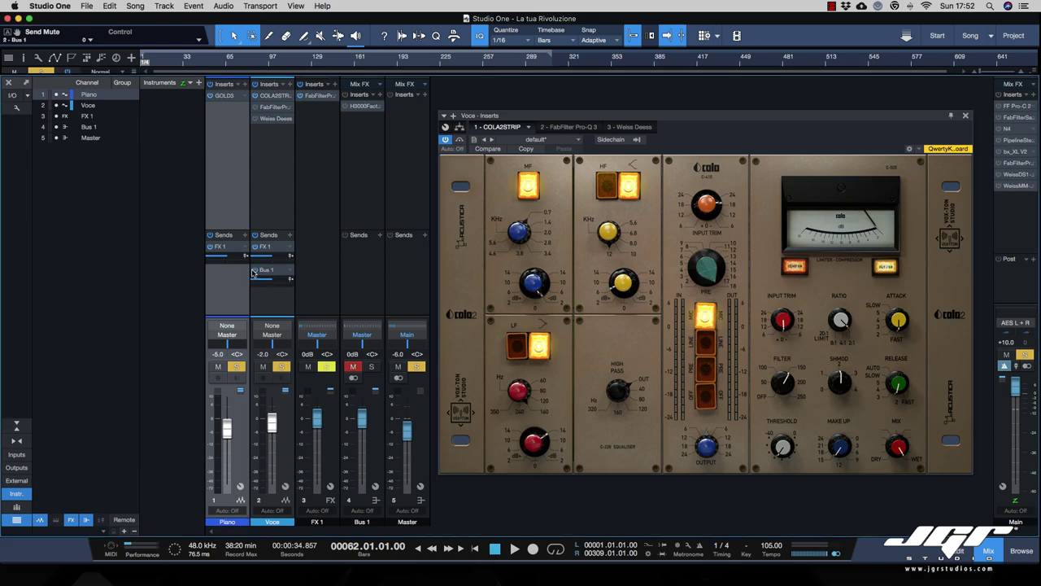
# Step: Open the H3000 Factory insert on Bus 1, clear the solos, and compare the mix with Bus 1 muted and unmuted
pyautogui.click(362, 106)
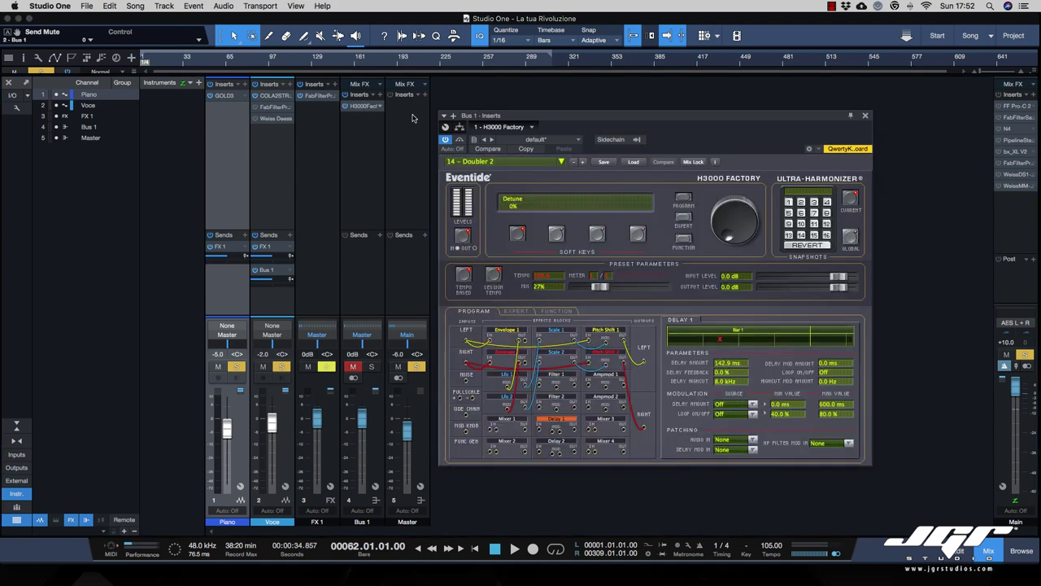
pyautogui.moveTo(527, 118); pyautogui.dragTo(543, 122)
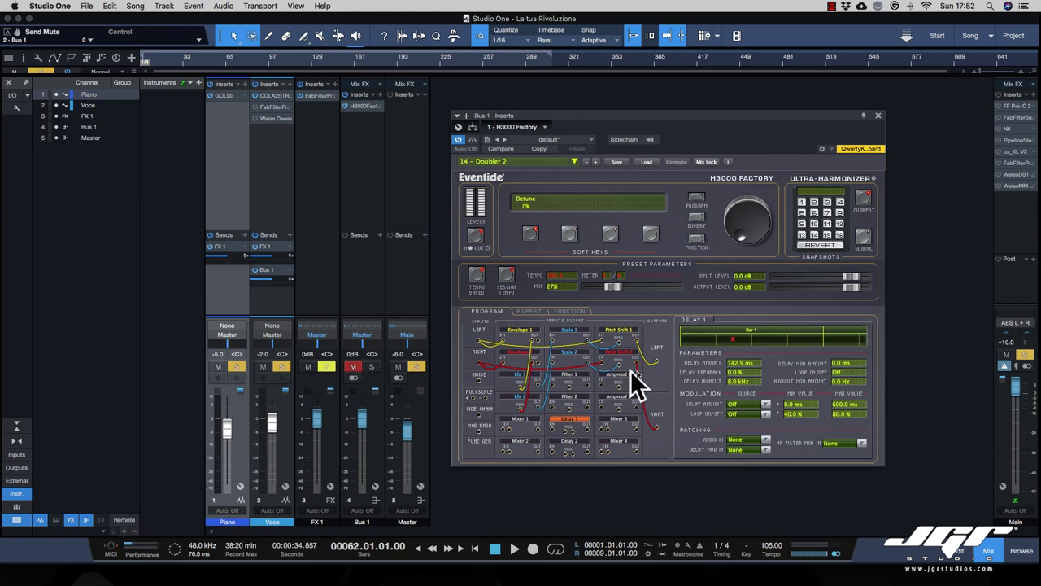
pyautogui.click(1027, 356)
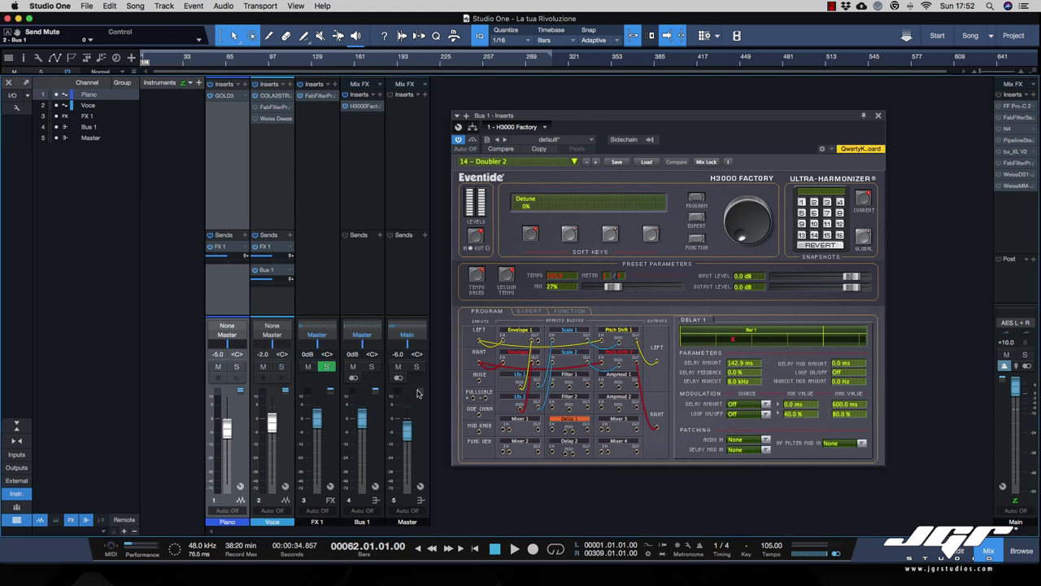
pyautogui.click(355, 368)
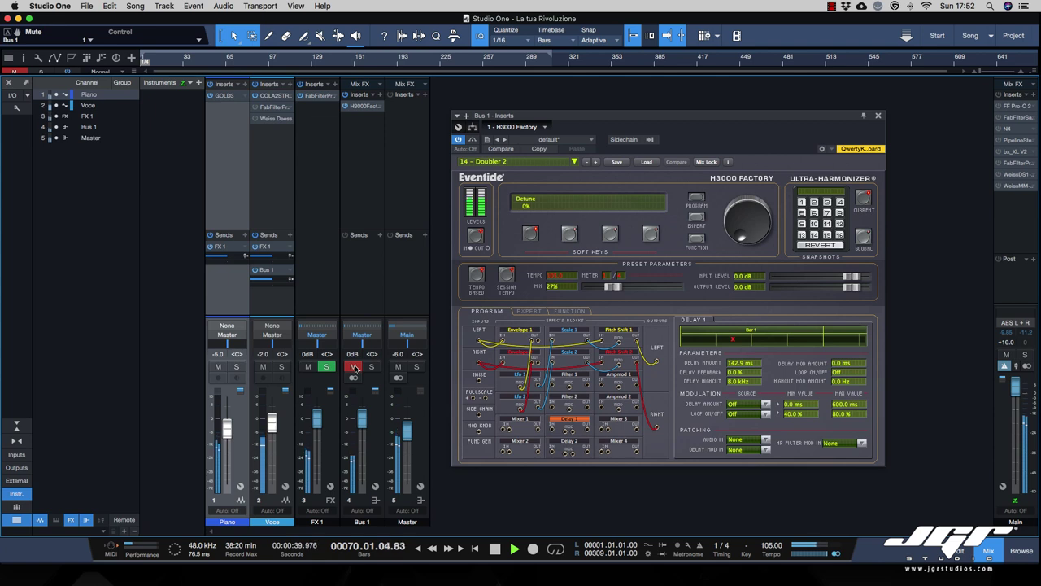
pyautogui.click(354, 368)
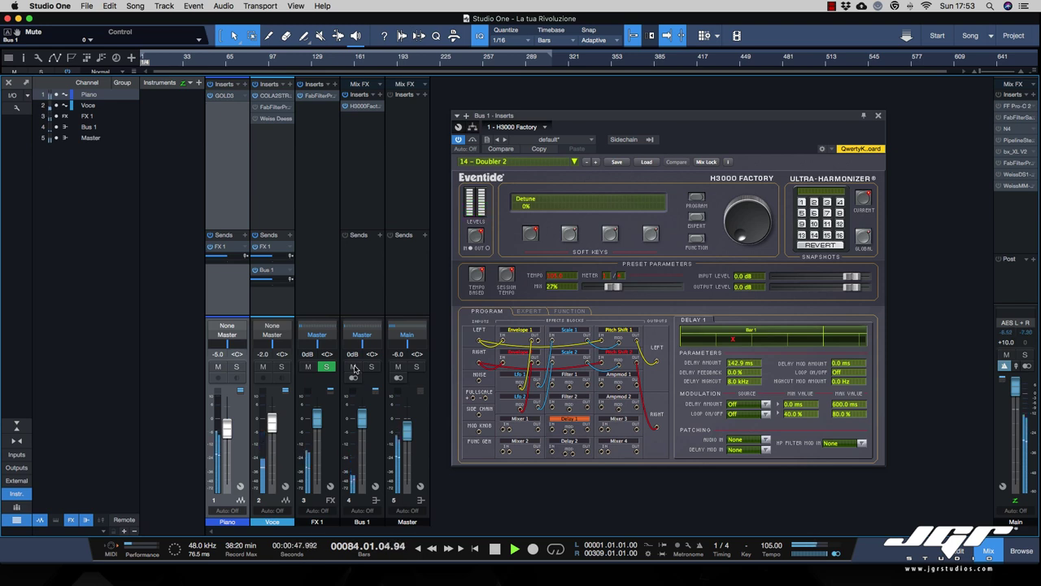
# Step: Audition Bus 1 in solo during playback, and put its solo in the same solo-safe mode as FX 1
pyautogui.click(372, 367)
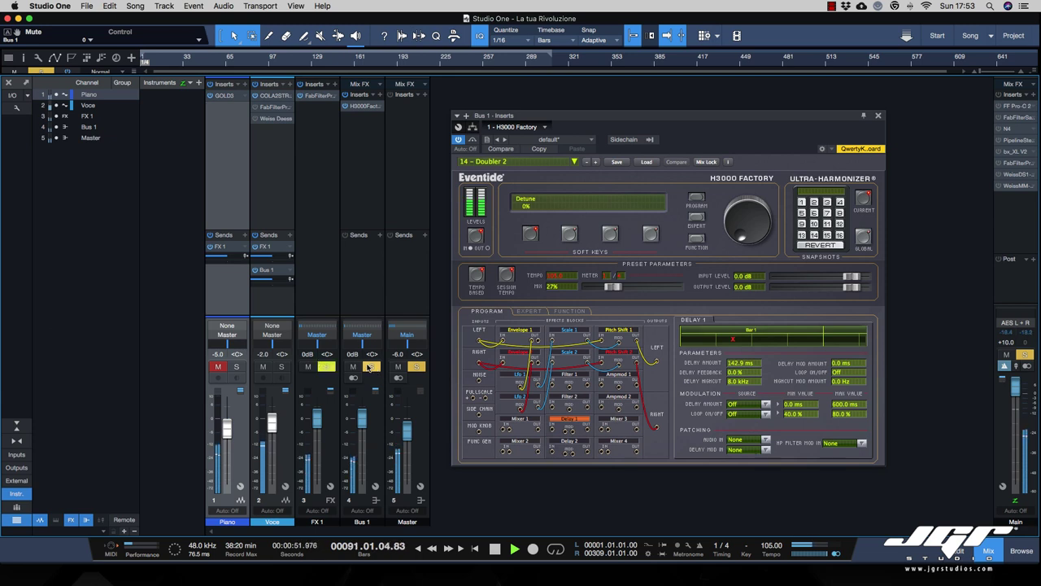
pyautogui.click(371, 367)
pyautogui.click(372, 367)
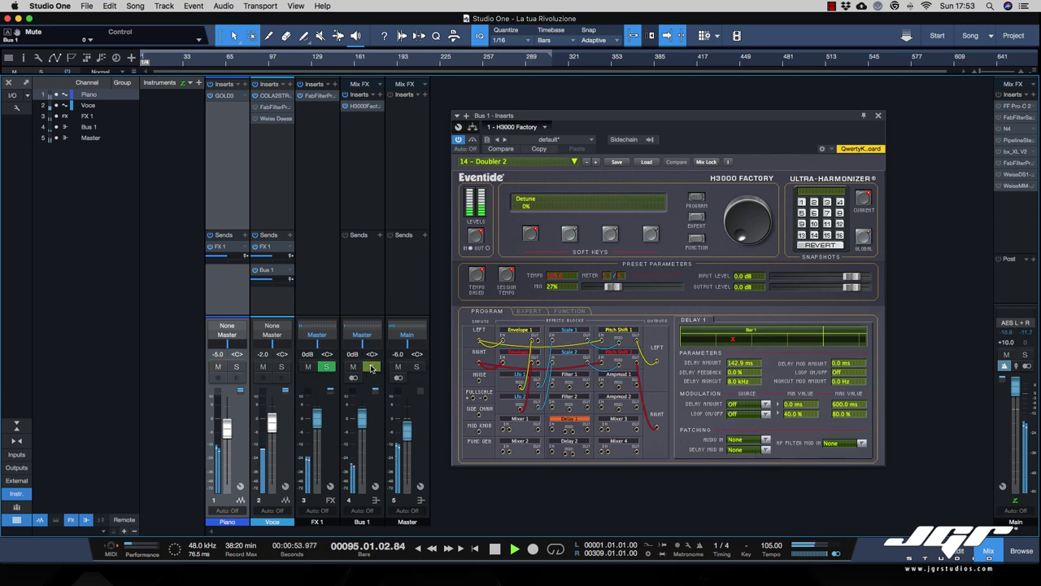
pyautogui.click(326, 368)
pyautogui.click(371, 368)
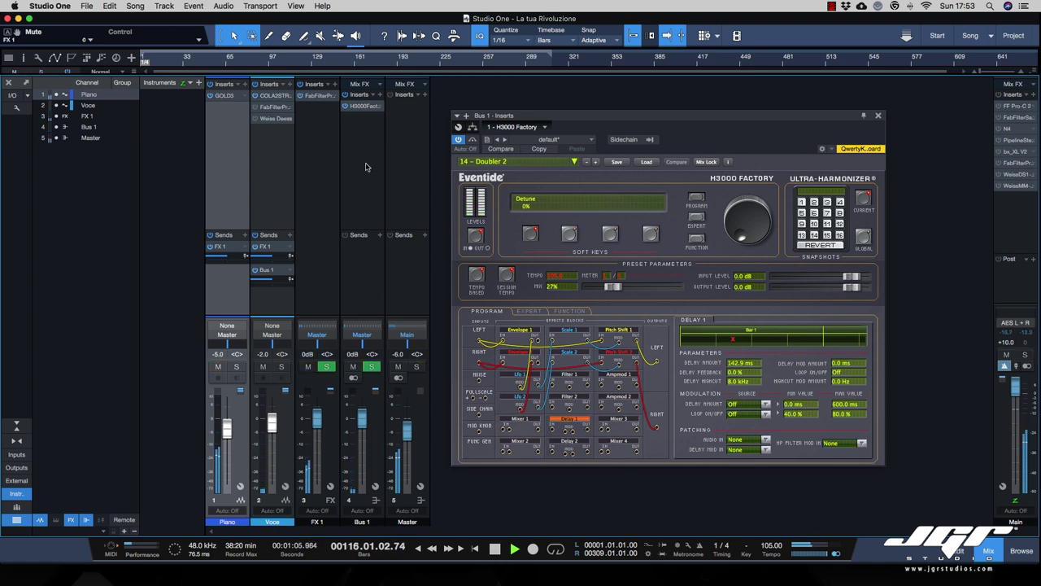
# Step: Reset the Main volume to 0 dB, and open the activated N4 compressor on Main while replaying from bar 62
pyautogui.keyDown('alt'); pyautogui.click(1025, 417); pyautogui.keyUp('alt')
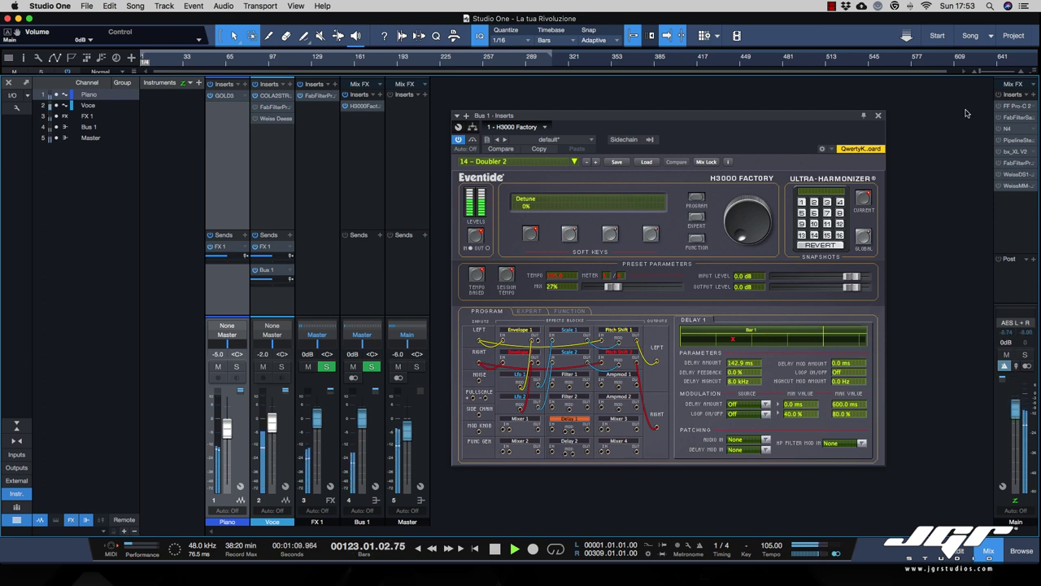
pyautogui.press('space')
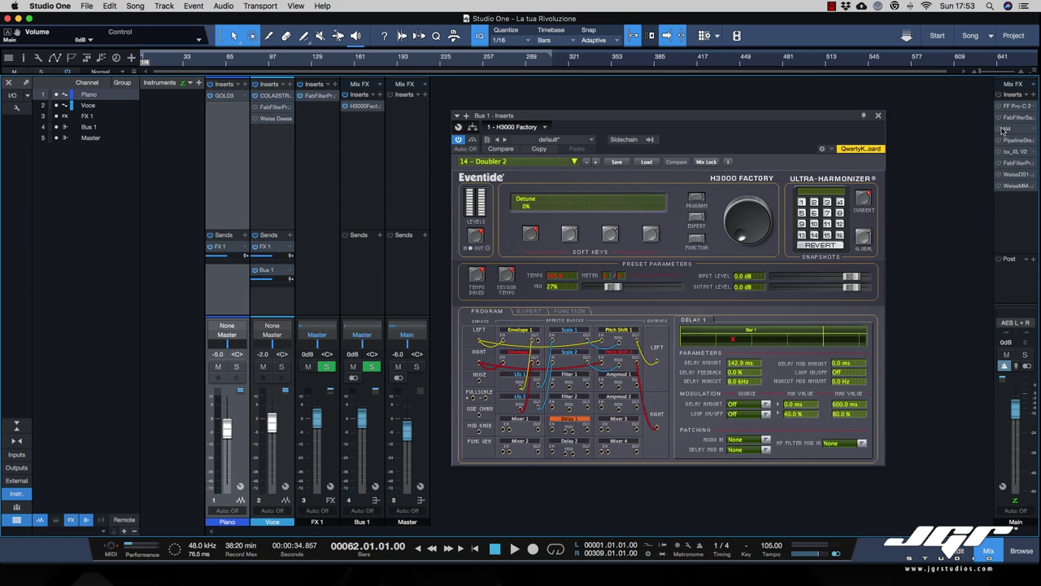
pyautogui.press('space')
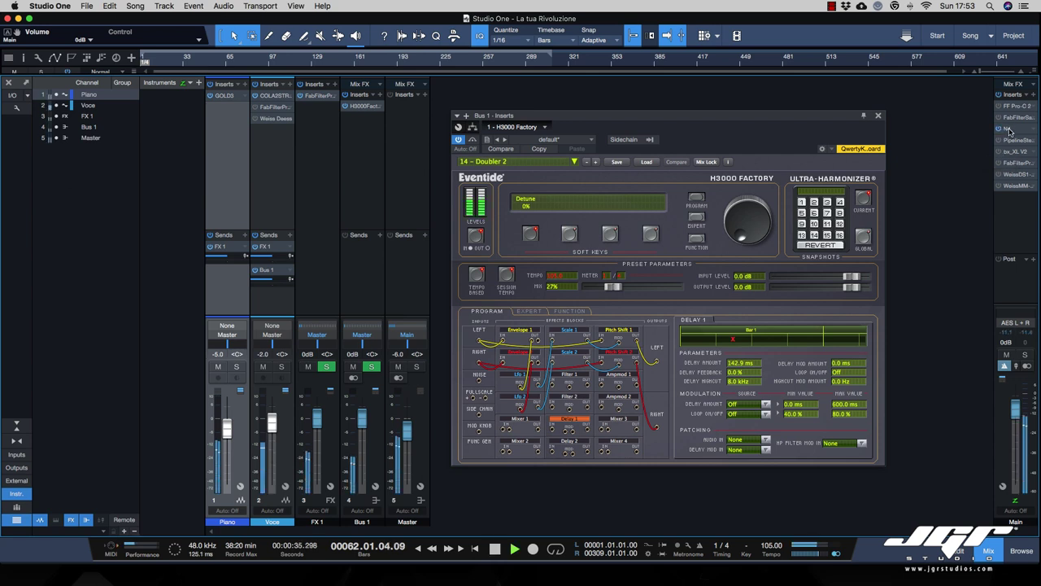
pyautogui.doubleClick(1009, 128)
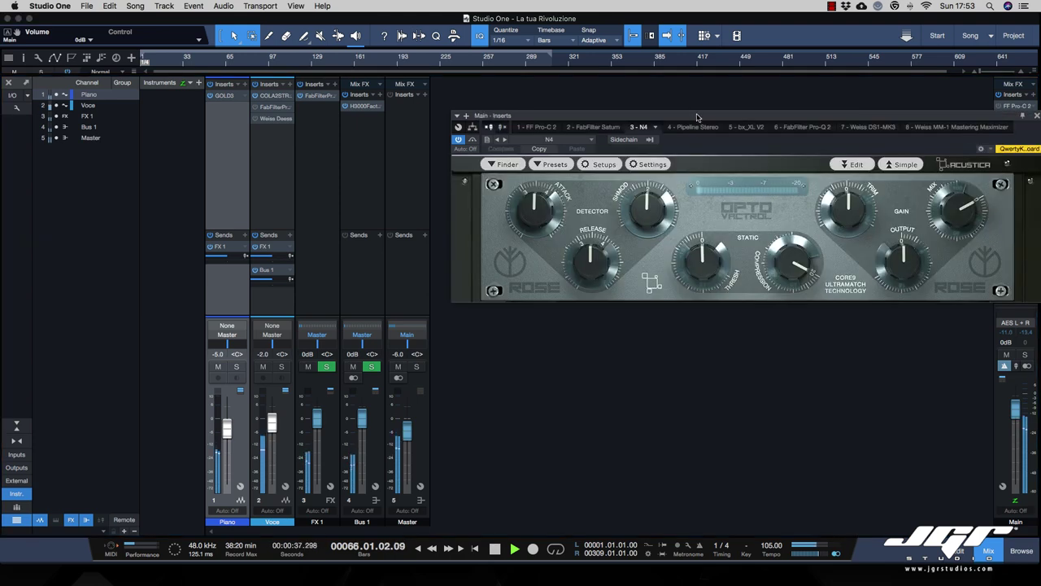
pyautogui.moveTo(708, 126); pyautogui.dragTo(656, 128)
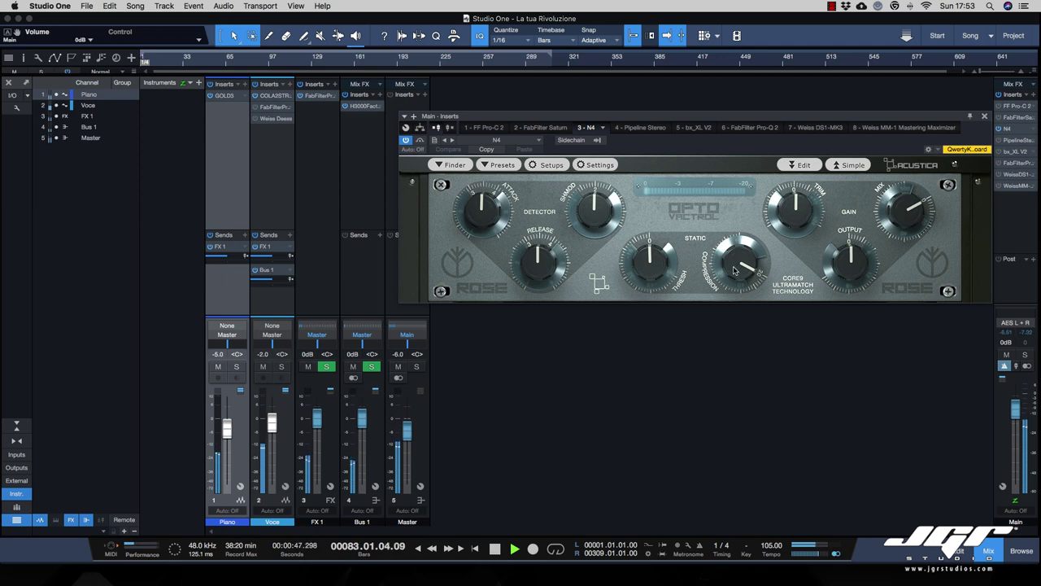
# Step: Lower N4's threshold and raise its attack during playback, comparing the result with the plug-in bypassed and active
pyautogui.moveTo(647, 261); pyautogui.dragTo(665, 318)
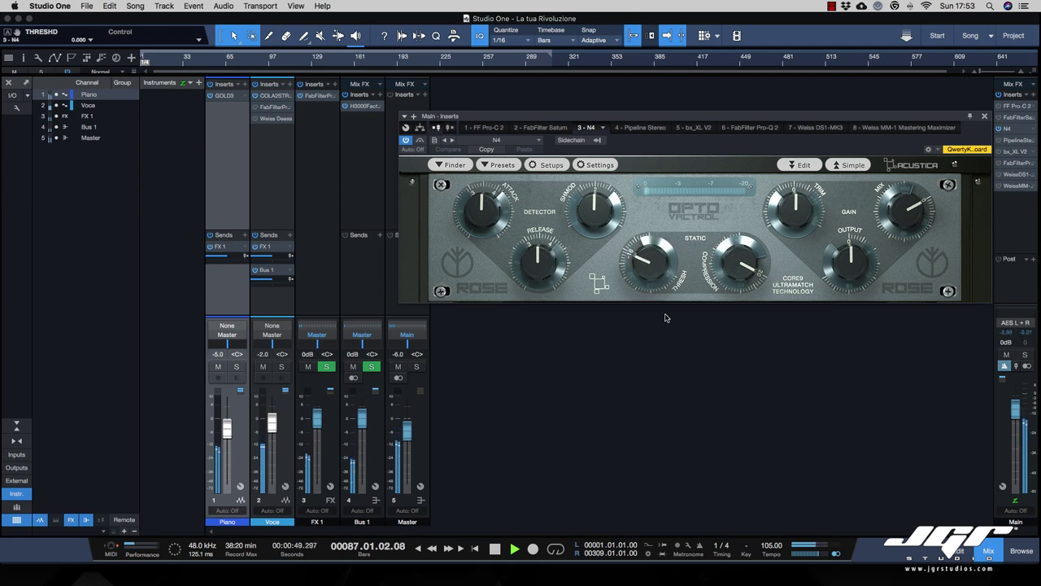
pyautogui.moveTo(648, 258); pyautogui.dragTo(649, 263)
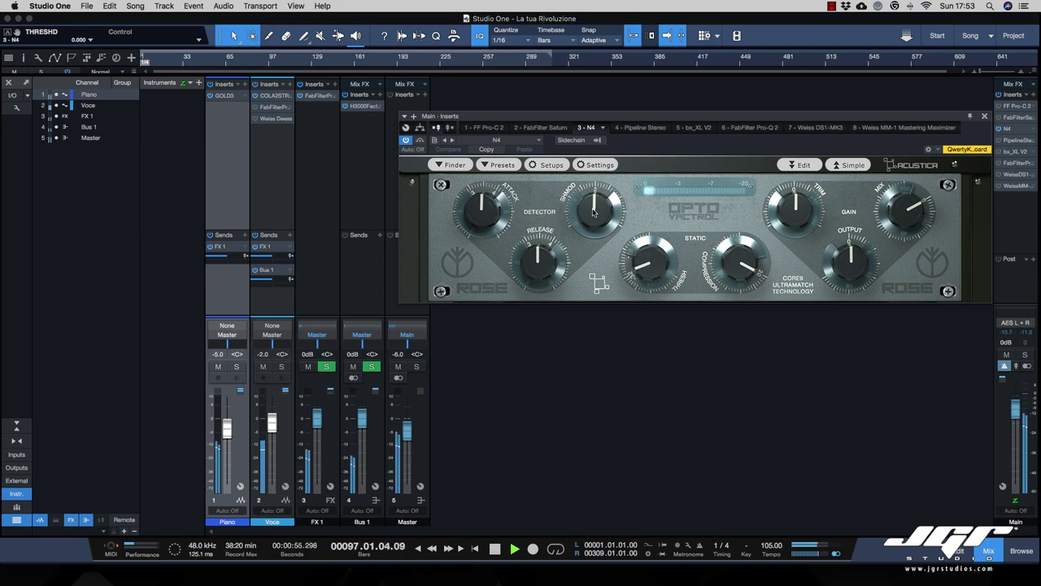
pyautogui.moveTo(481, 223); pyautogui.dragTo(483, 213)
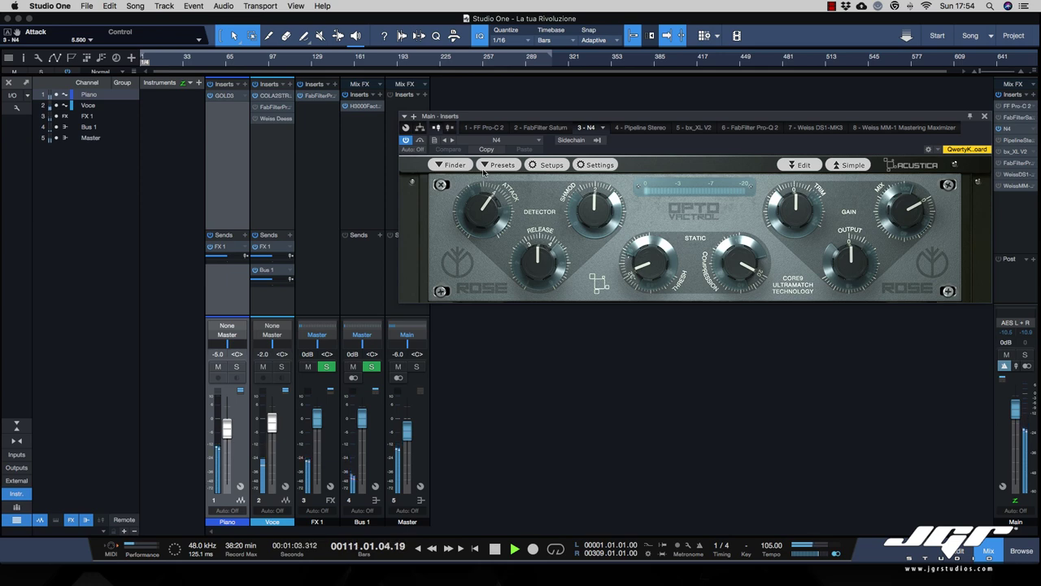
pyautogui.click(420, 140)
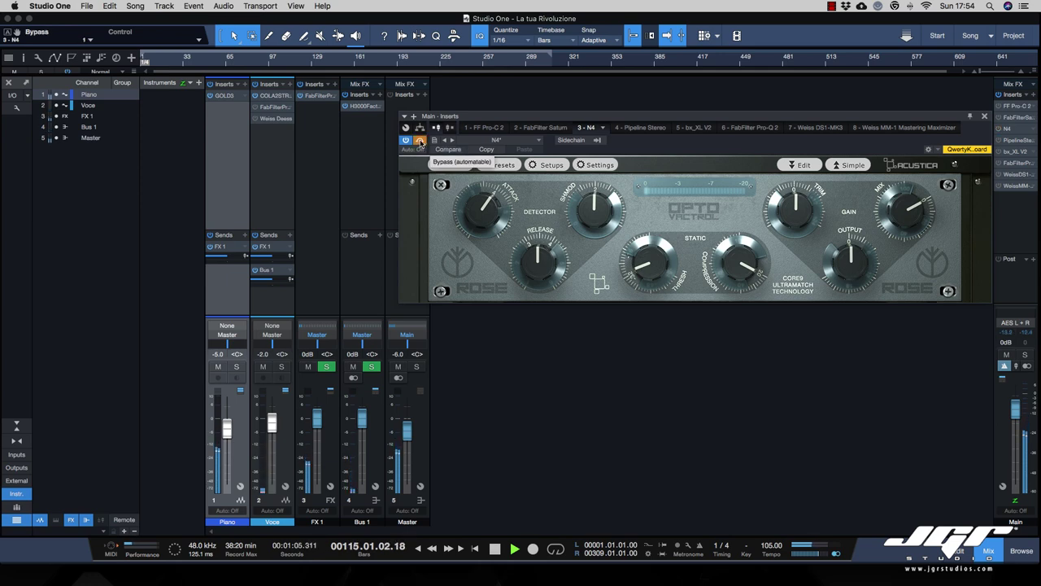
pyautogui.click(420, 141)
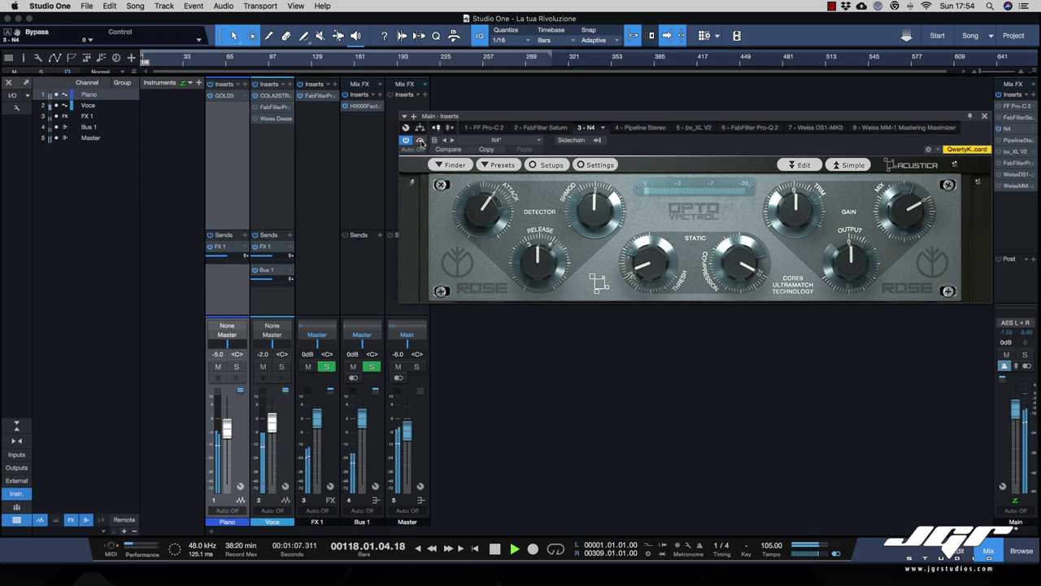
# Step: Raise N4's output, try different compression settings, and turn its release down slightly during playback
pyautogui.moveTo(853, 277); pyautogui.dragTo(852, 262)
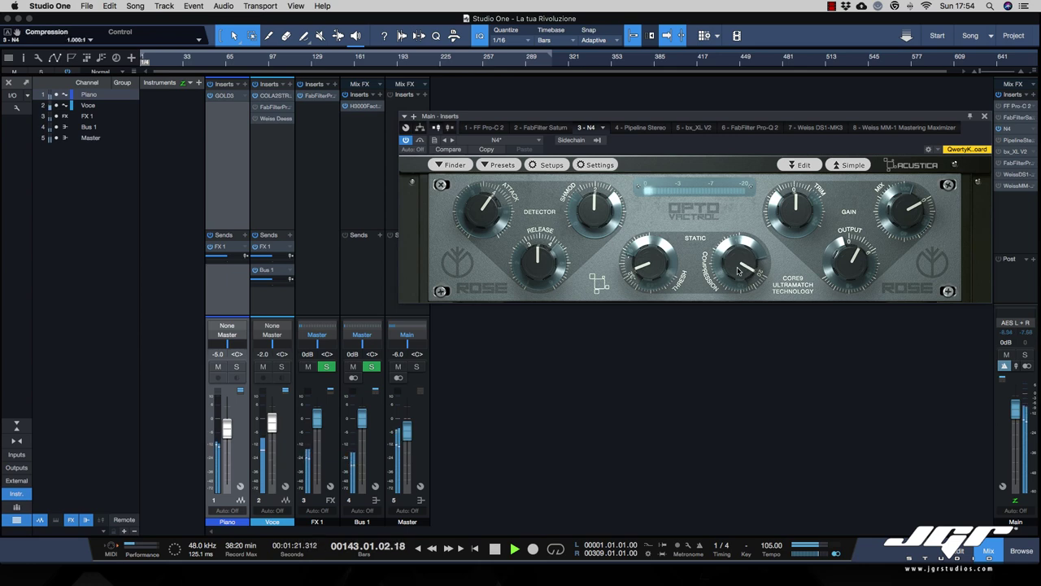
pyautogui.moveTo(739, 272); pyautogui.dragTo(735, 230)
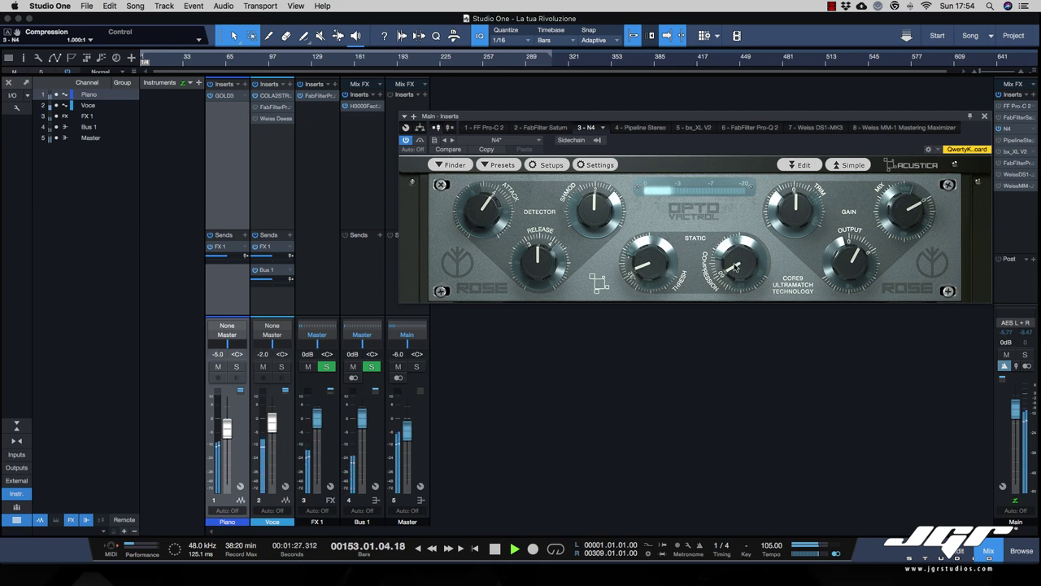
pyautogui.moveTo(735, 268); pyautogui.dragTo(742, 288)
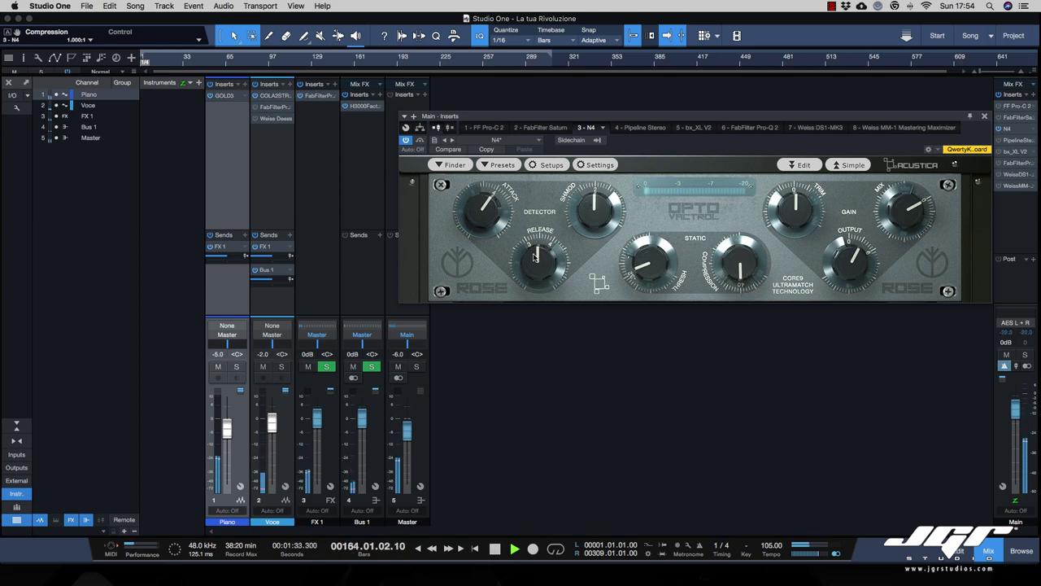
pyautogui.moveTo(536, 257); pyautogui.dragTo(536, 267)
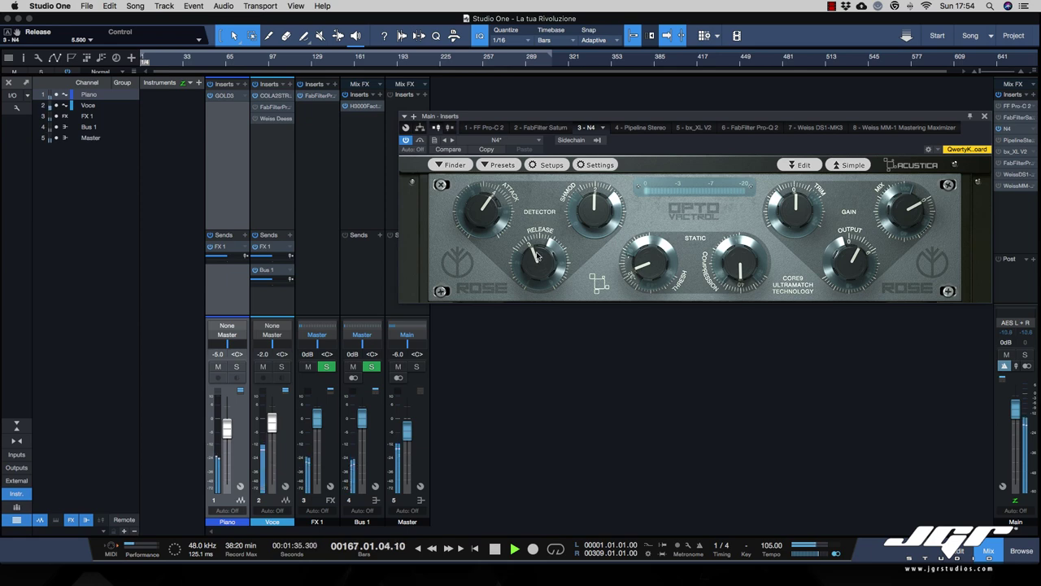
# Step: Compare N4 bypassed and active from bar 62, and turn its mix knob down toward the dry signal
pyautogui.click(420, 141)
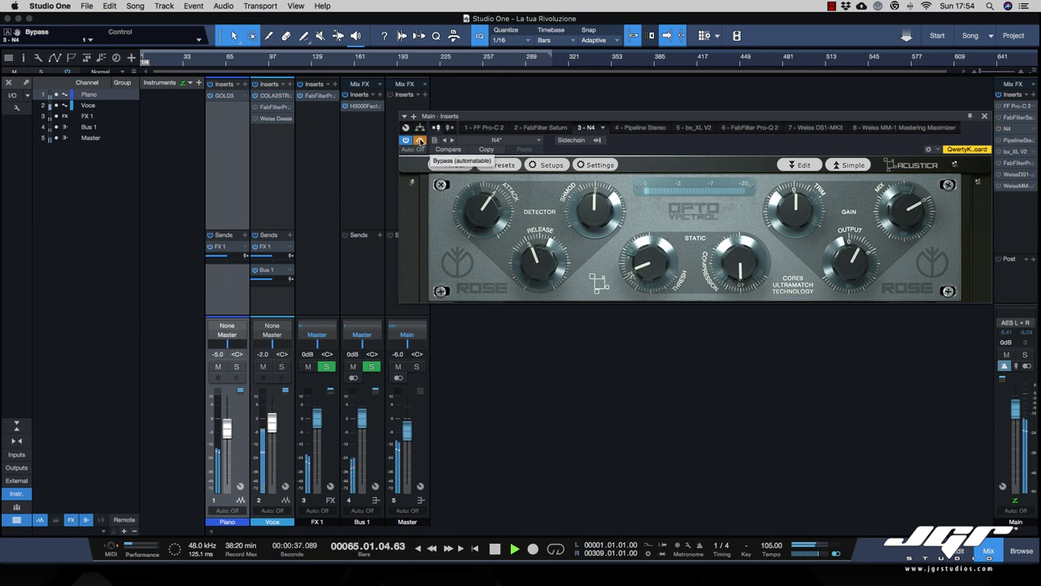
pyautogui.press('space')
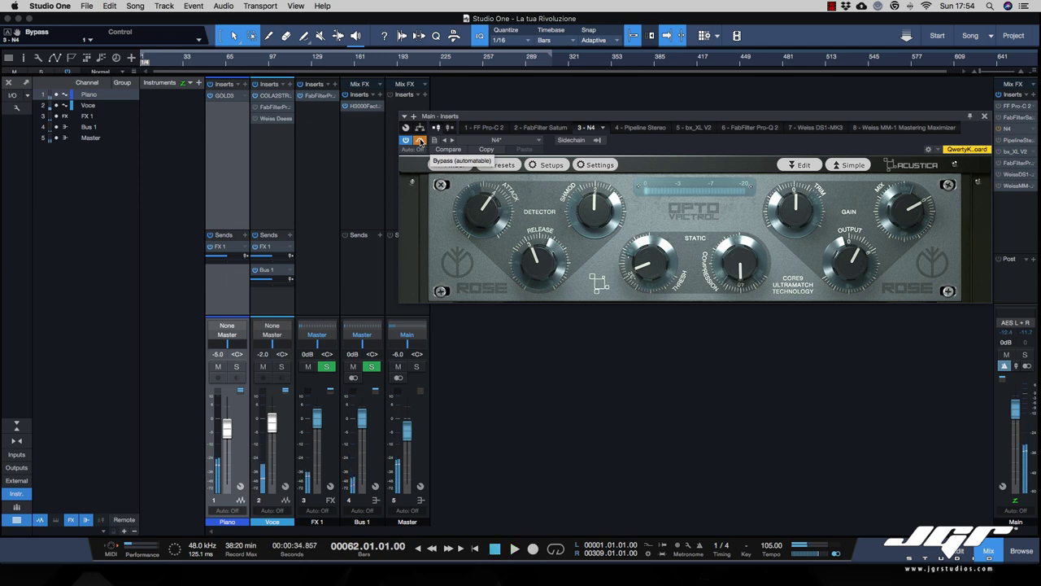
pyautogui.click(420, 141)
pyautogui.press('space')
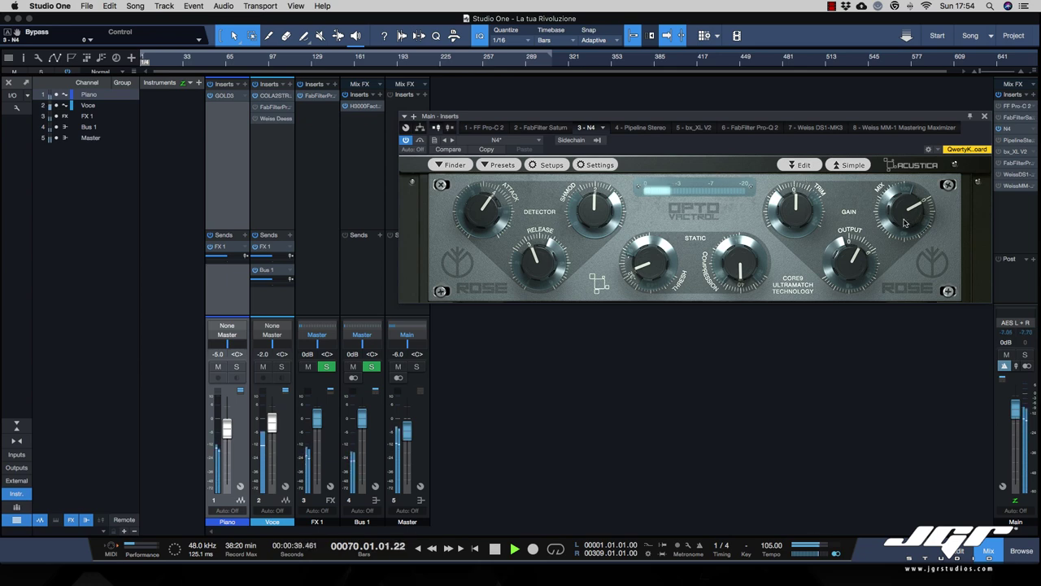
pyautogui.moveTo(903, 221)
pyautogui.mouseDown()
pyautogui.moveTo(916, 181)
pyautogui.moveTo(909, 255)
pyautogui.moveTo(905, 225)
pyautogui.mouseUp()
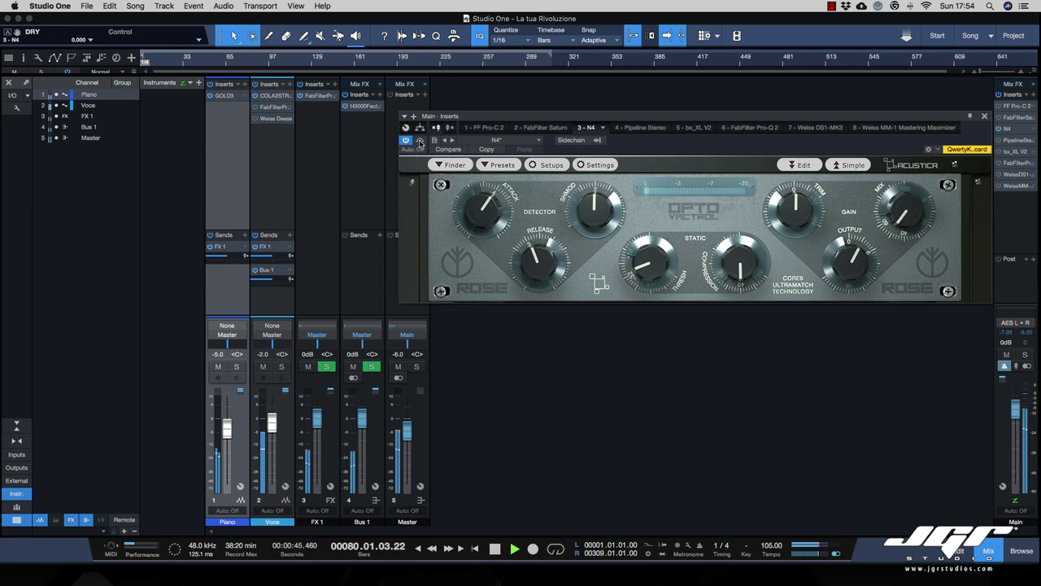
# Step: Close N4, and activate and bring up the bx_XL V2 mastering limiter on Main during playback
pyautogui.click(985, 116)
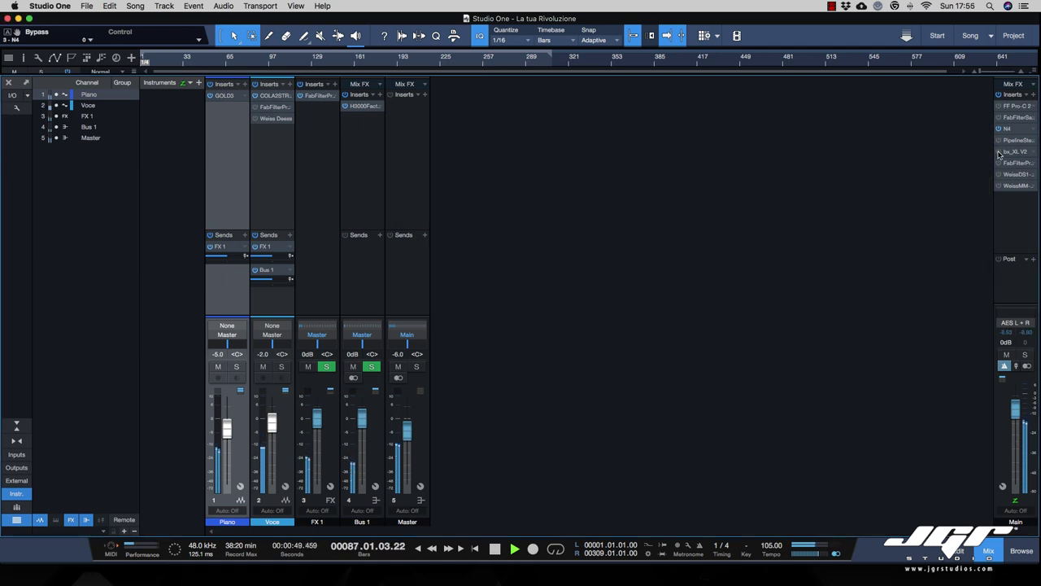
pyautogui.doubleClick(1013, 152)
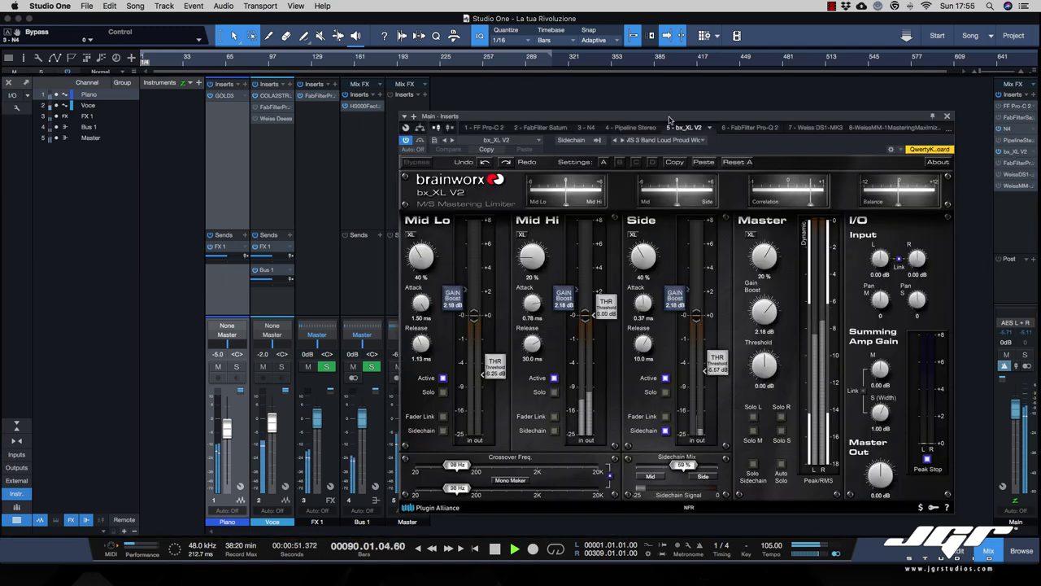
pyautogui.moveTo(680, 114)
pyautogui.mouseDown()
pyautogui.moveTo(663, 106)
pyautogui.moveTo(681, 101)
pyautogui.mouseUp()
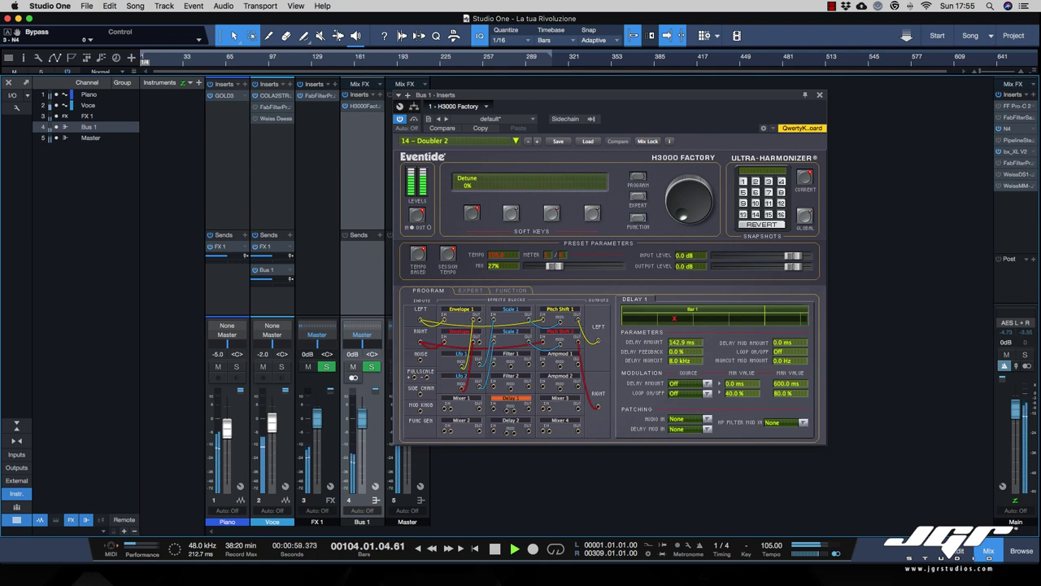
pyautogui.click(1010, 152)
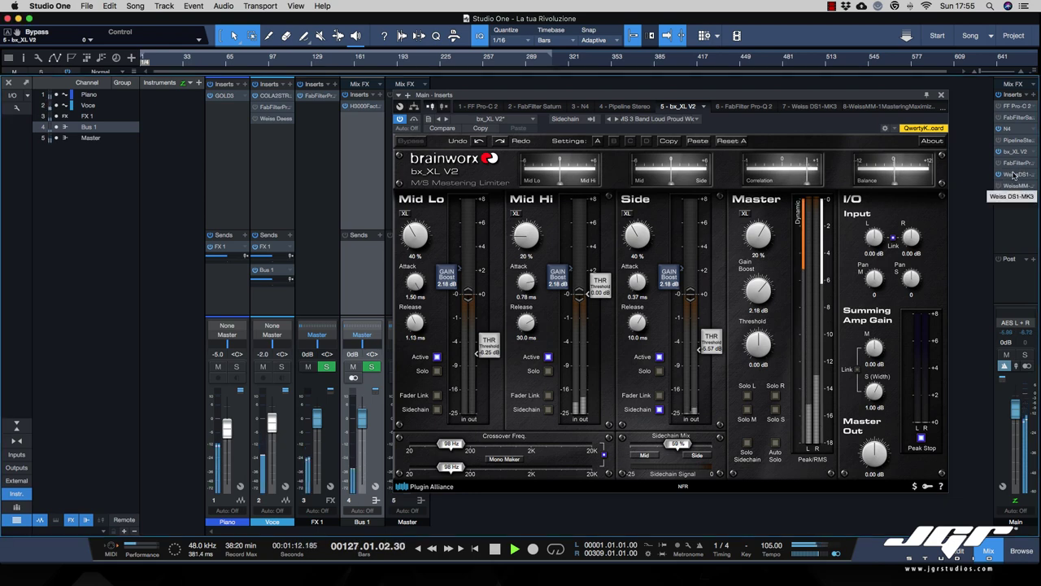
# Step: Bring up Weiss DS1-MK3 on Main during playback, select its input gain for editing, and stop playback
pyautogui.click(1014, 175)
pyautogui.moveTo(804, 102); pyautogui.dragTo(713, 136)
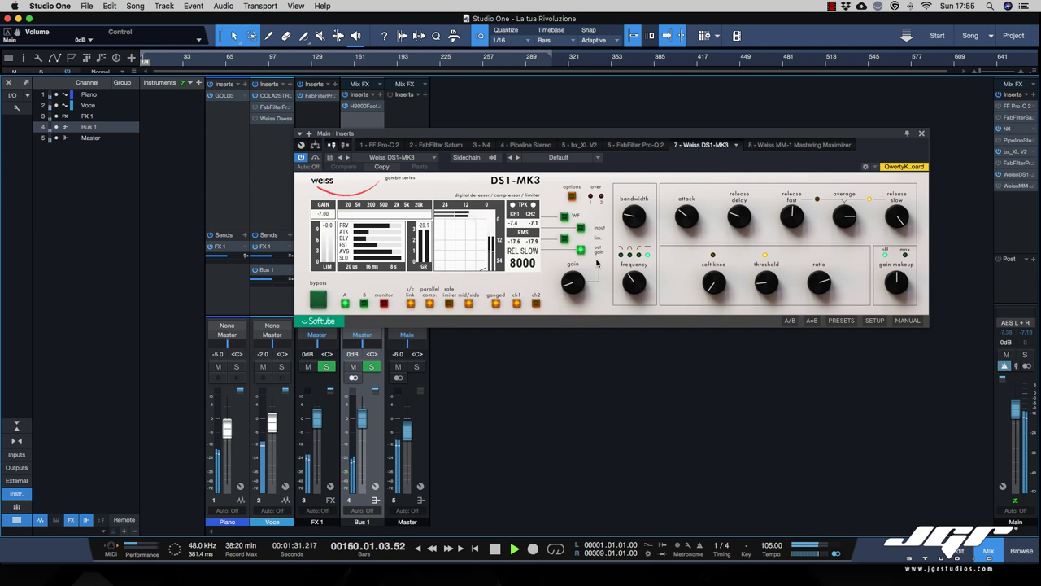
pyautogui.click(566, 239)
pyautogui.click(581, 228)
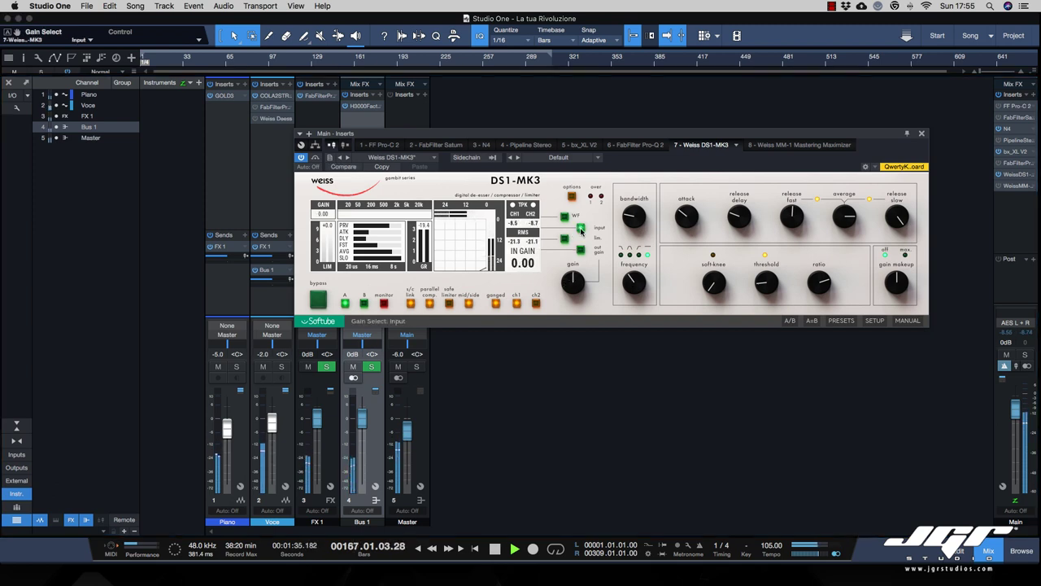
pyautogui.moveTo(838, 218)
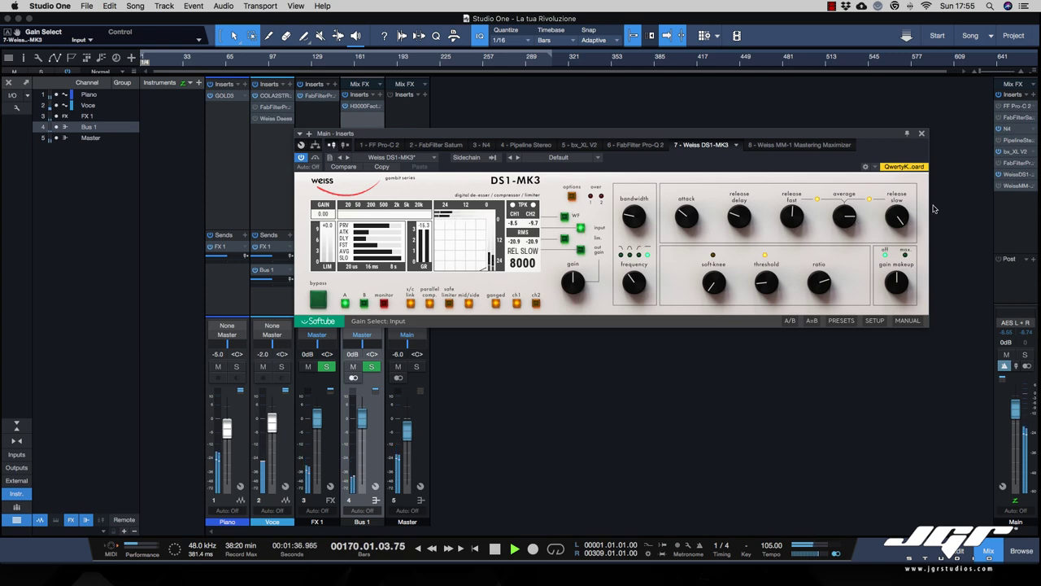
pyautogui.press('space')
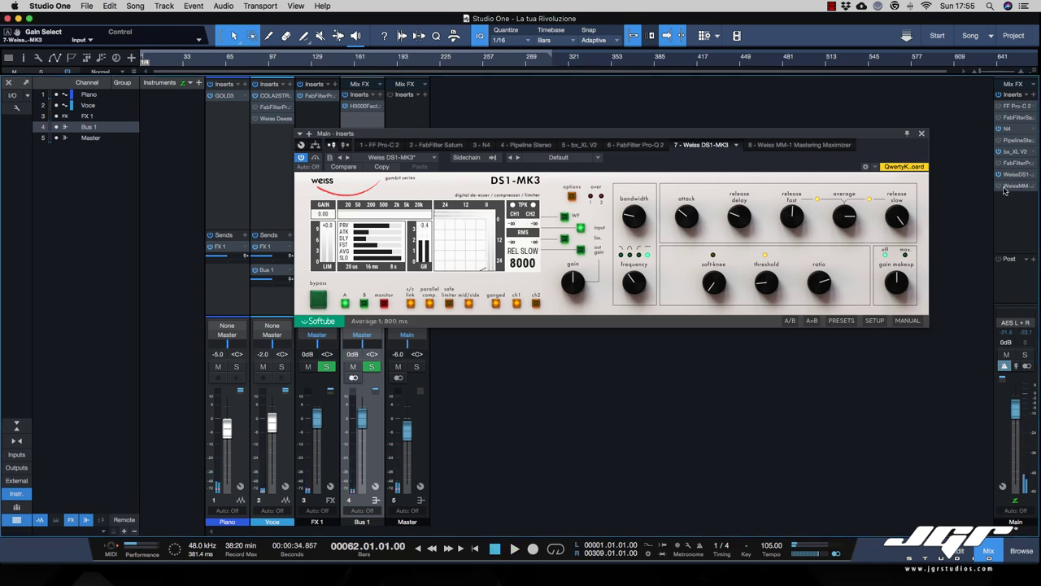
# Step: Activate the Weiss MM-1 maximizer on Main and set its limiter gain to 3.0 dB during playback
pyautogui.click(1000, 186)
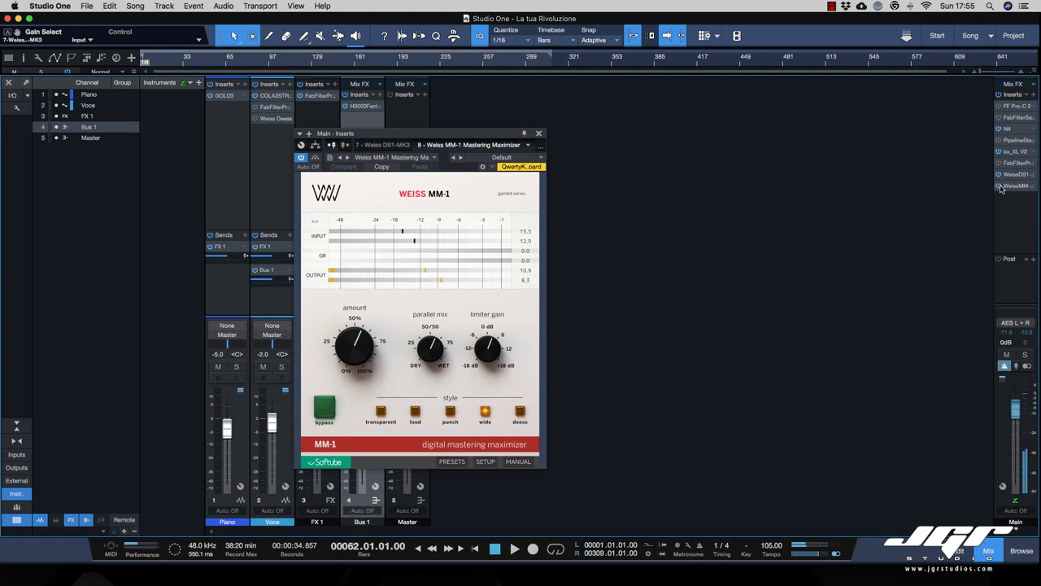
pyautogui.press('space')
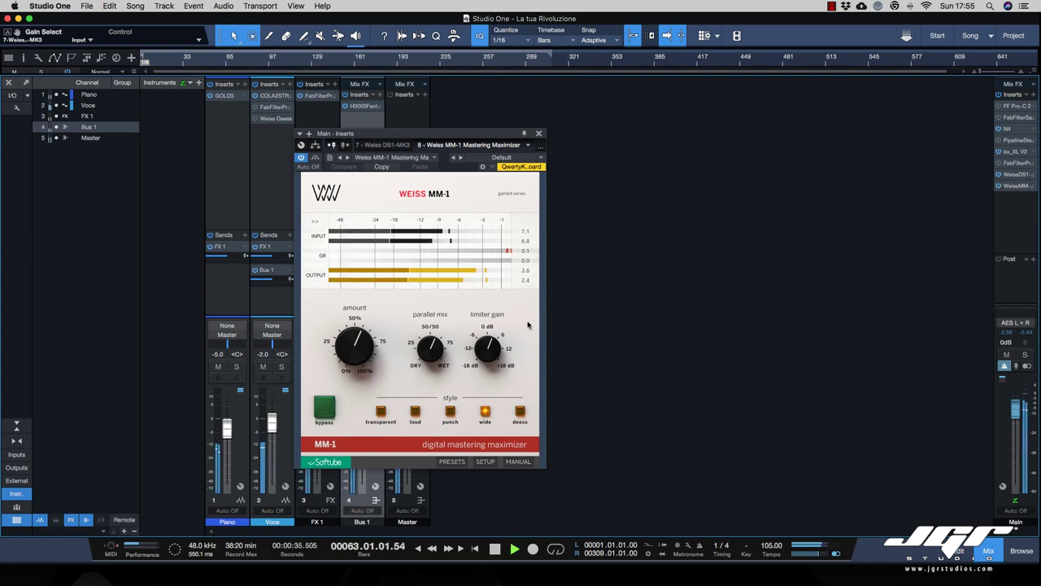
pyautogui.moveTo(485, 345); pyautogui.dragTo(490, 346)
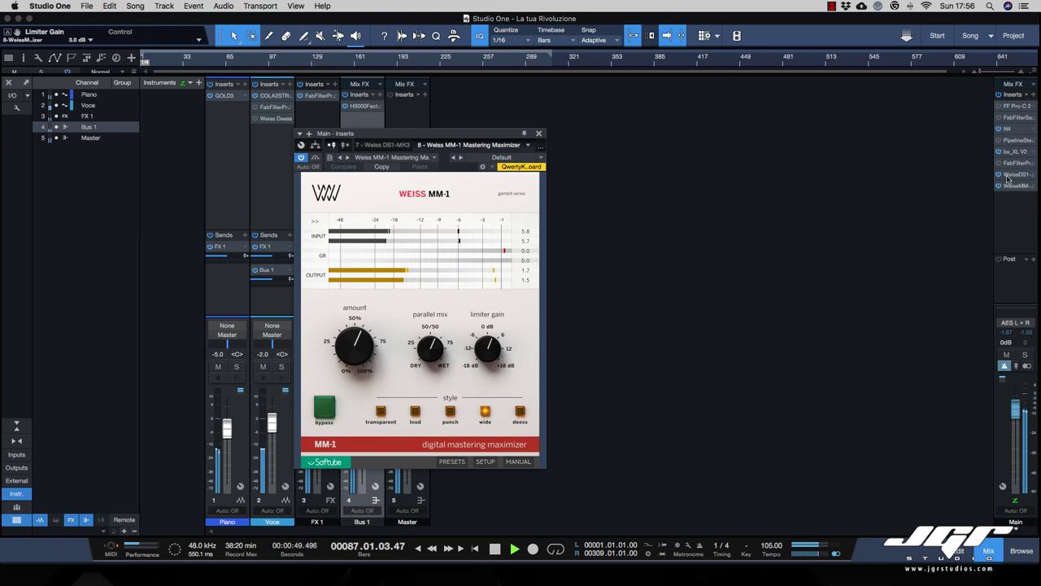
pyautogui.moveTo(482, 132); pyautogui.dragTo(671, 144)
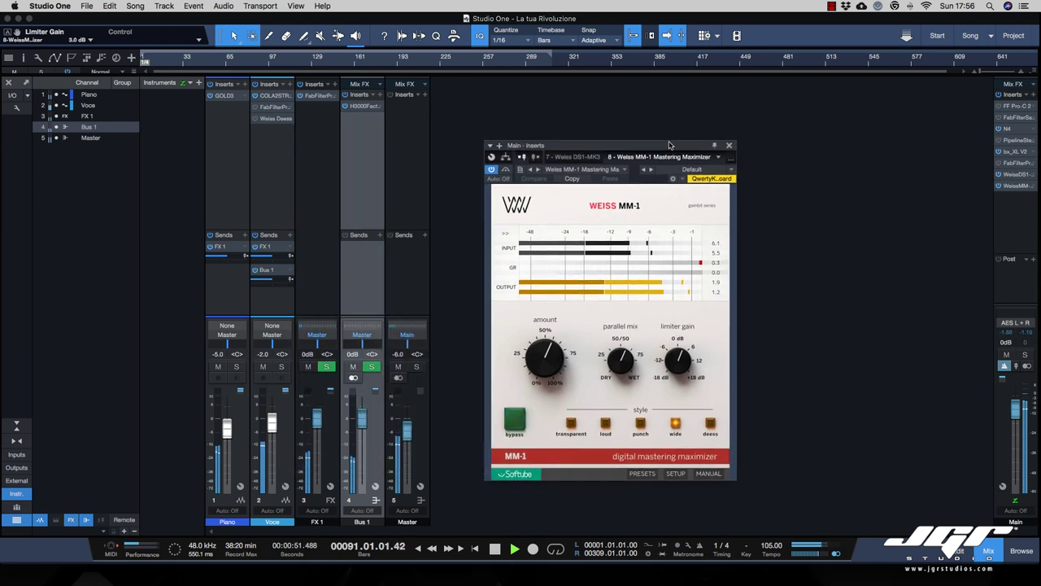
# Step: Compare COLA2STRIP's preamp between OFF and MIC on the Voce channel during playback, and close the plug-in
pyautogui.click(275, 95)
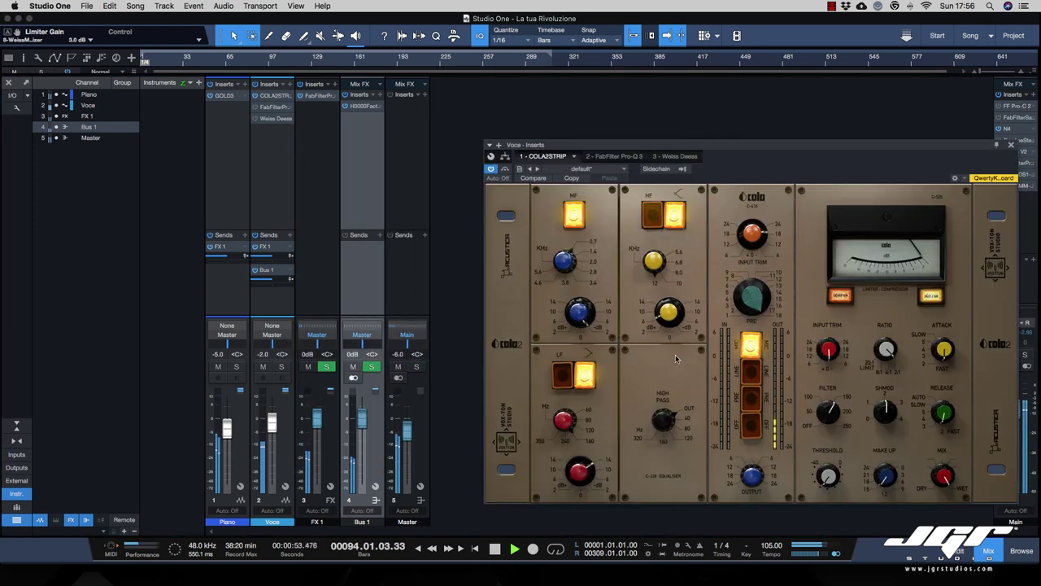
pyautogui.click(751, 429)
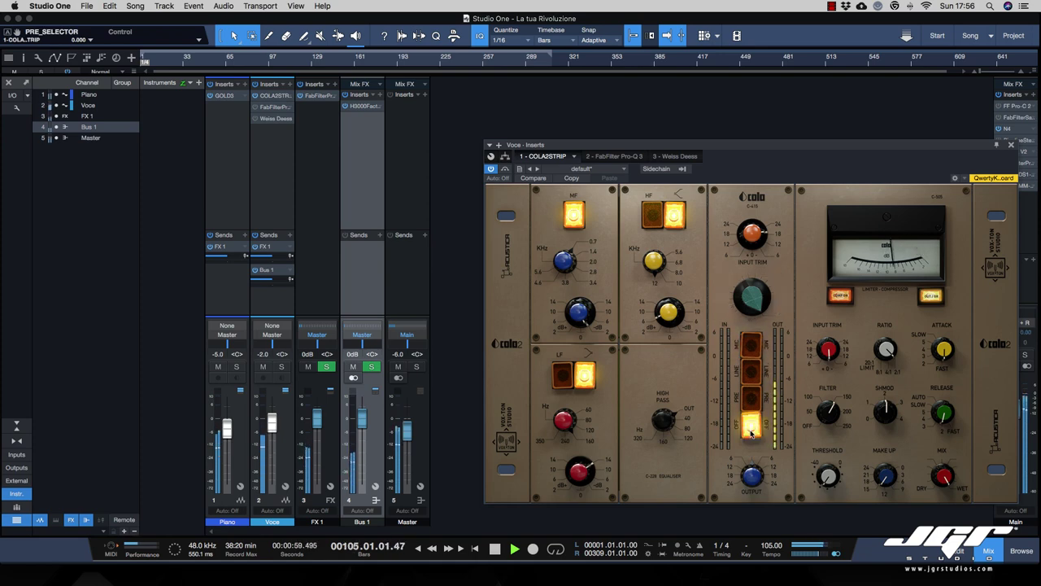
pyautogui.click(751, 345)
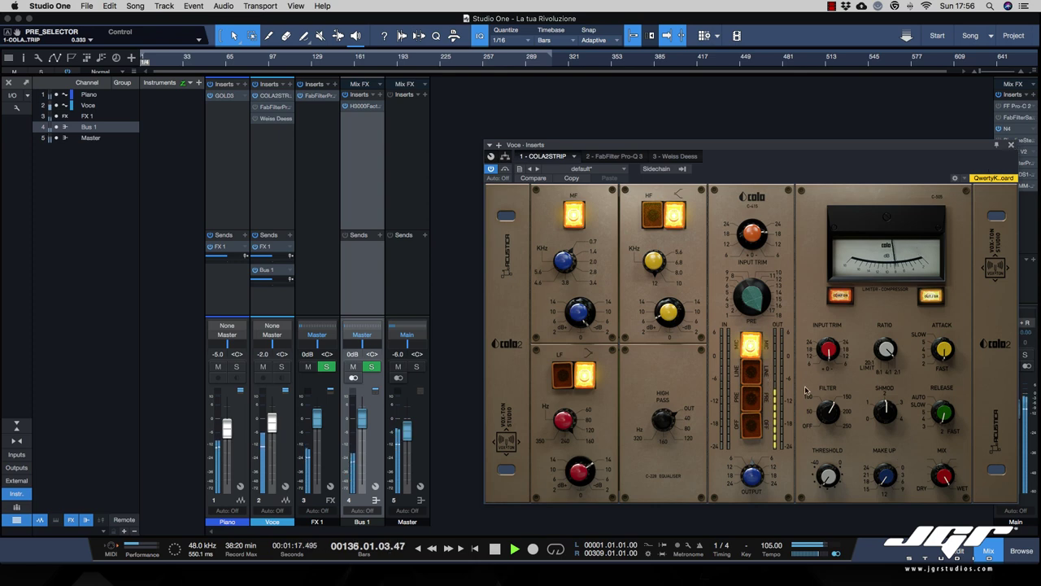
pyautogui.click(751, 425)
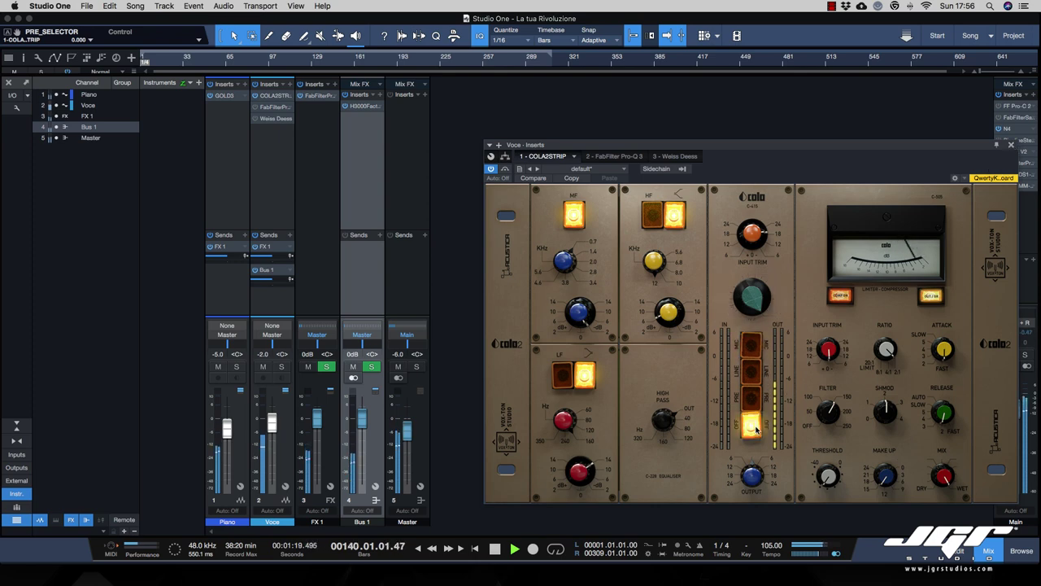
pyautogui.click(750, 350)
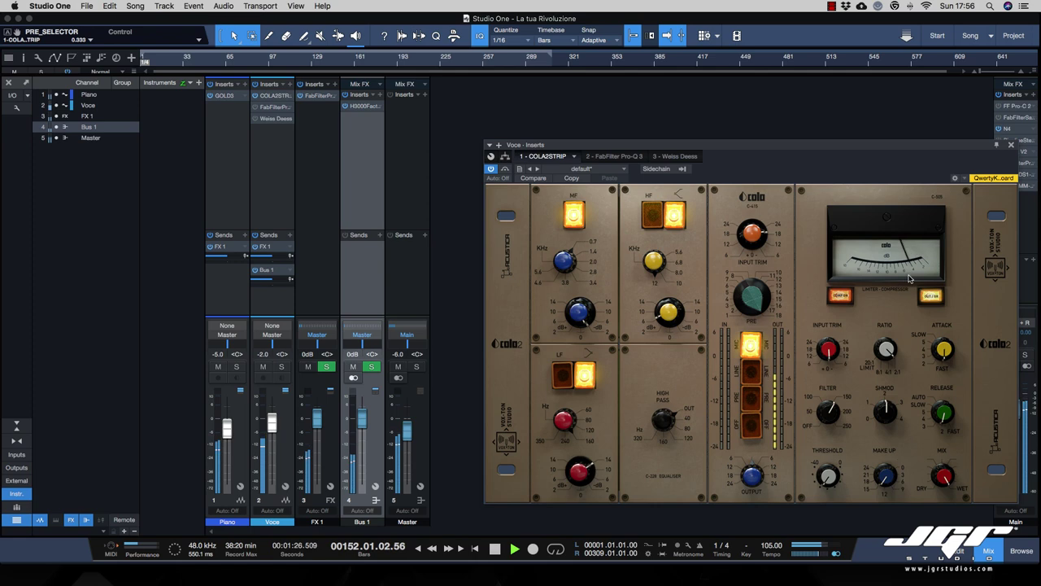
pyautogui.moveTo(908, 148); pyautogui.dragTo(789, 149)
pyautogui.click(893, 145)
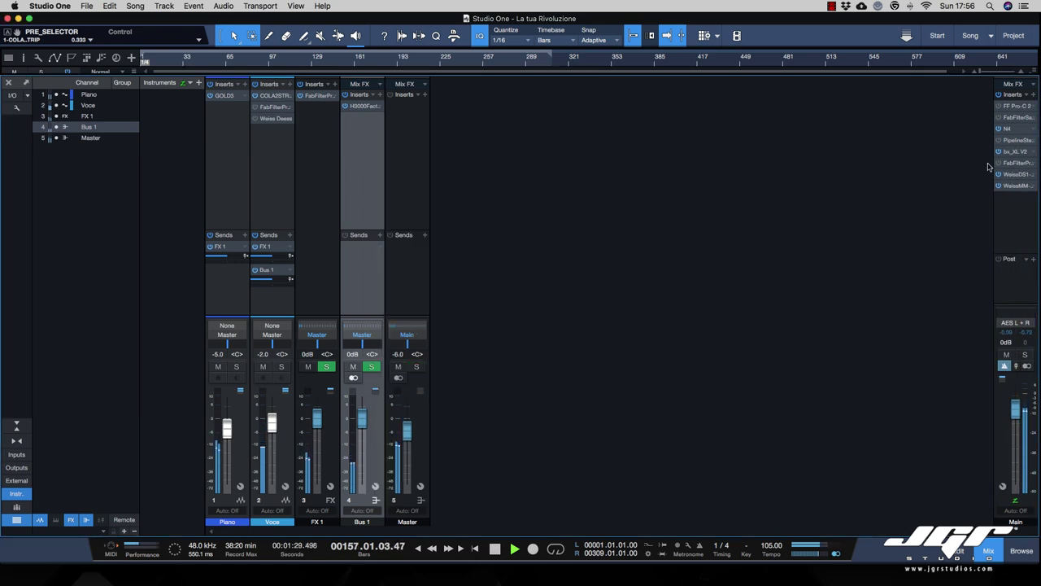
# Step: Activate FabFilter Saturn on Main, select its low band, compare it bypassed and active during playback, and close it
pyautogui.doubleClick(1014, 118)
pyautogui.press('space')
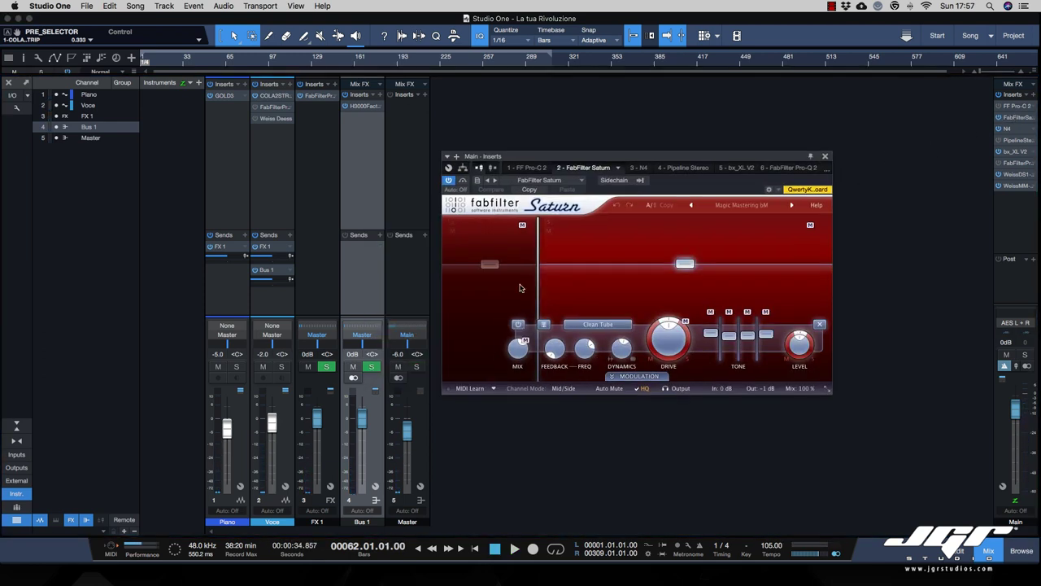
pyautogui.click(521, 288)
pyautogui.press('space')
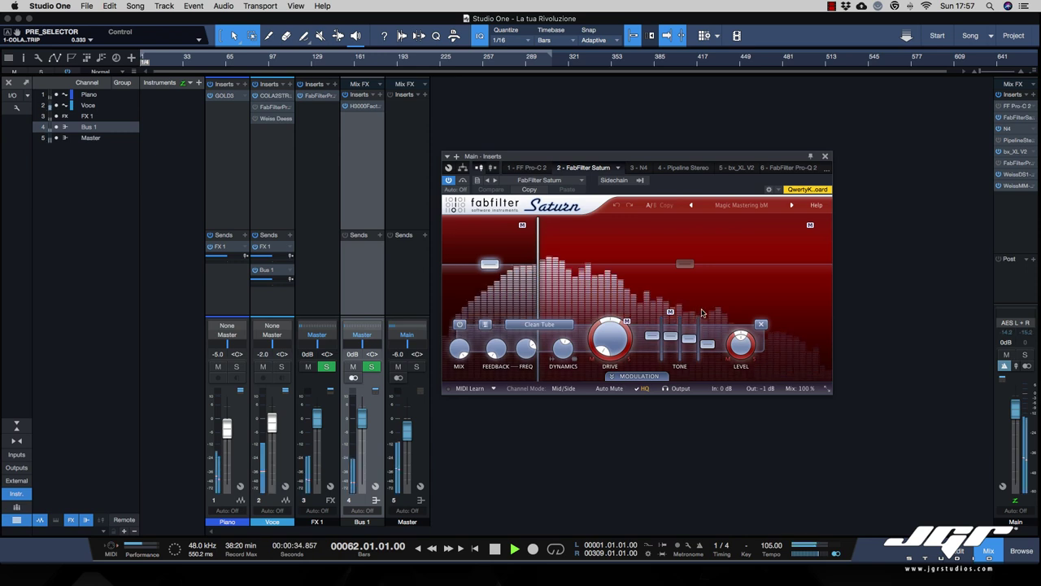
pyautogui.click(462, 180)
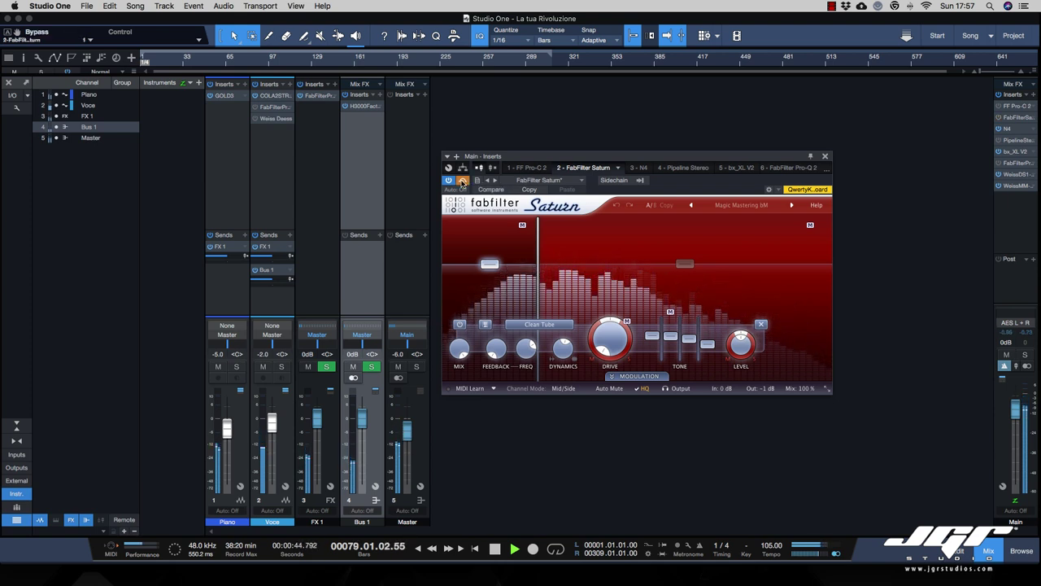
pyautogui.click(462, 181)
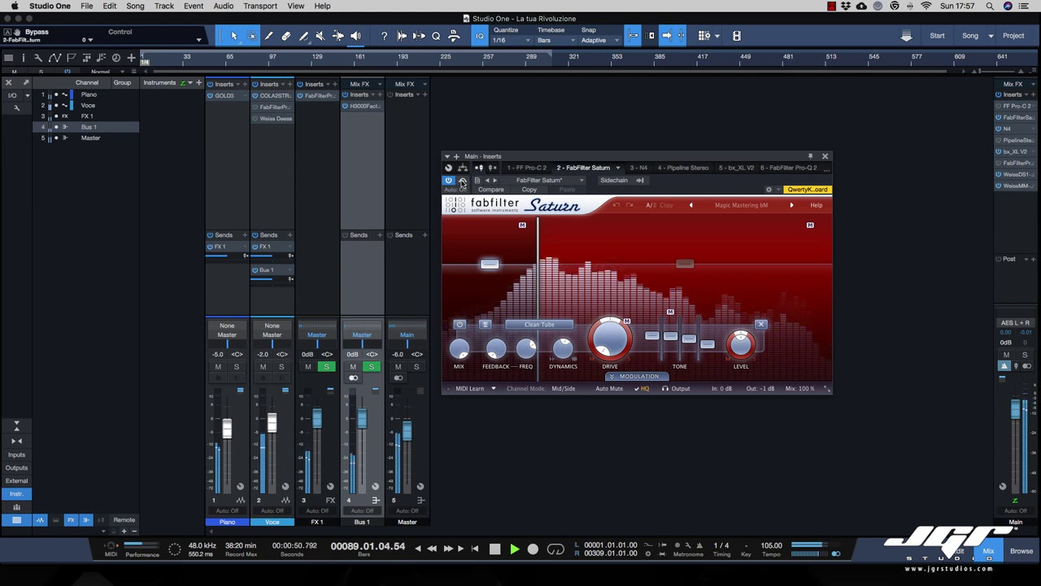
pyautogui.click(826, 157)
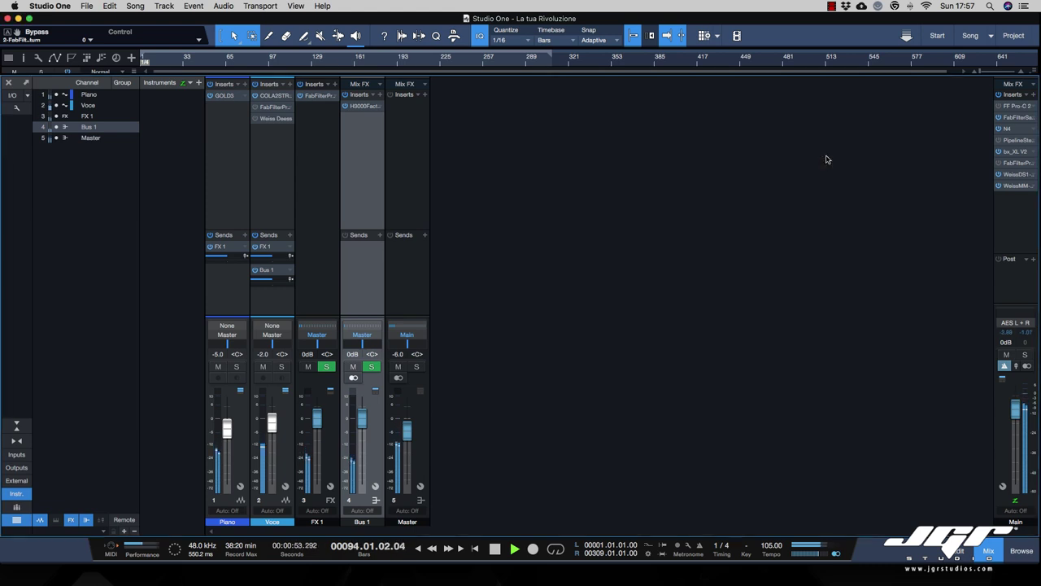
# Step: Try FabFilter Pro-Q 2 on Main, and inspect the low and low-mid bands of Voce's FabFilter Pro-Q 3
pyautogui.click(1014, 163)
pyautogui.click(998, 164)
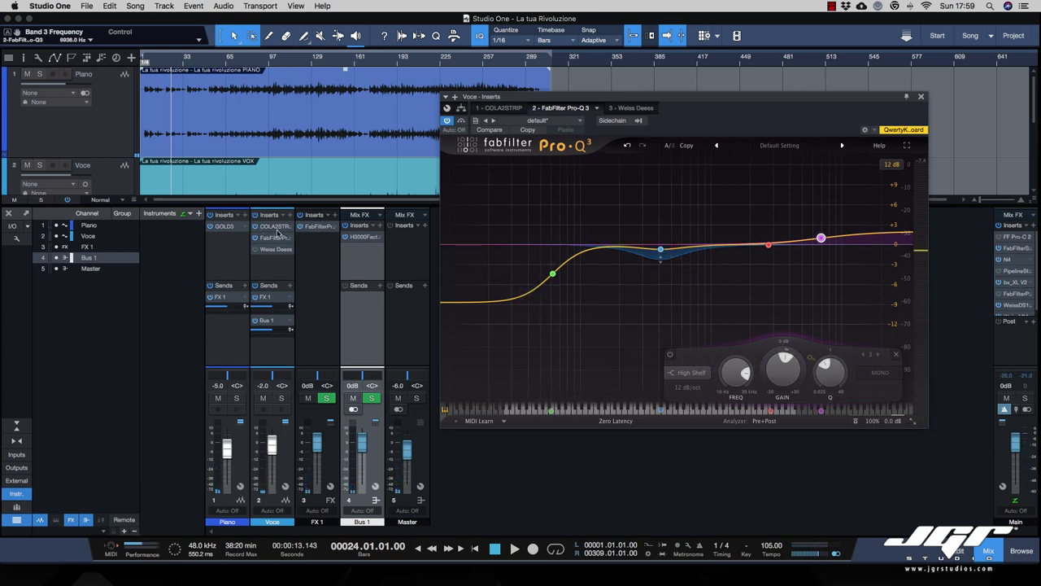
pyautogui.moveTo(552, 274)
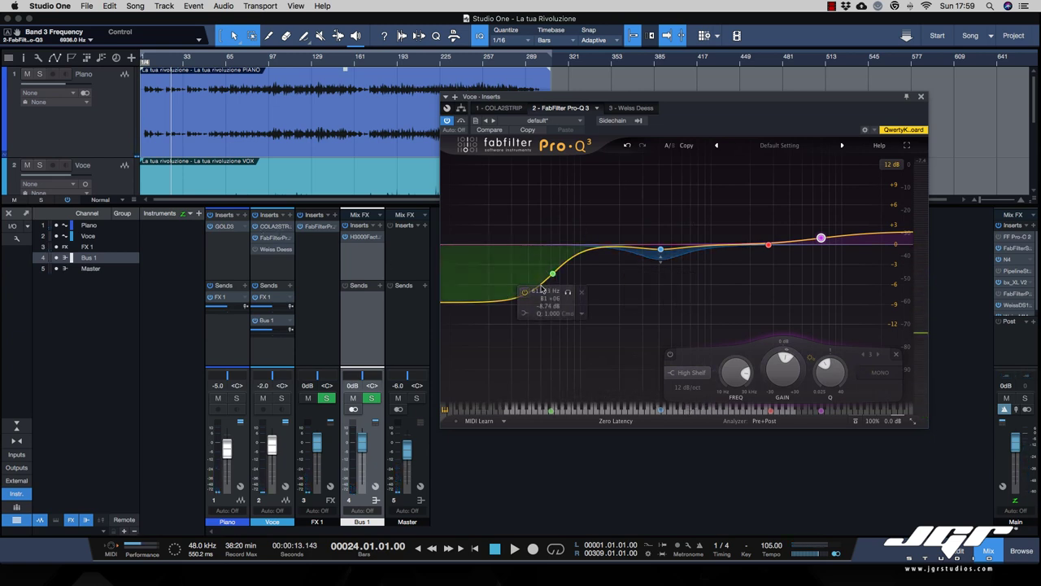
pyautogui.moveTo(658, 259)
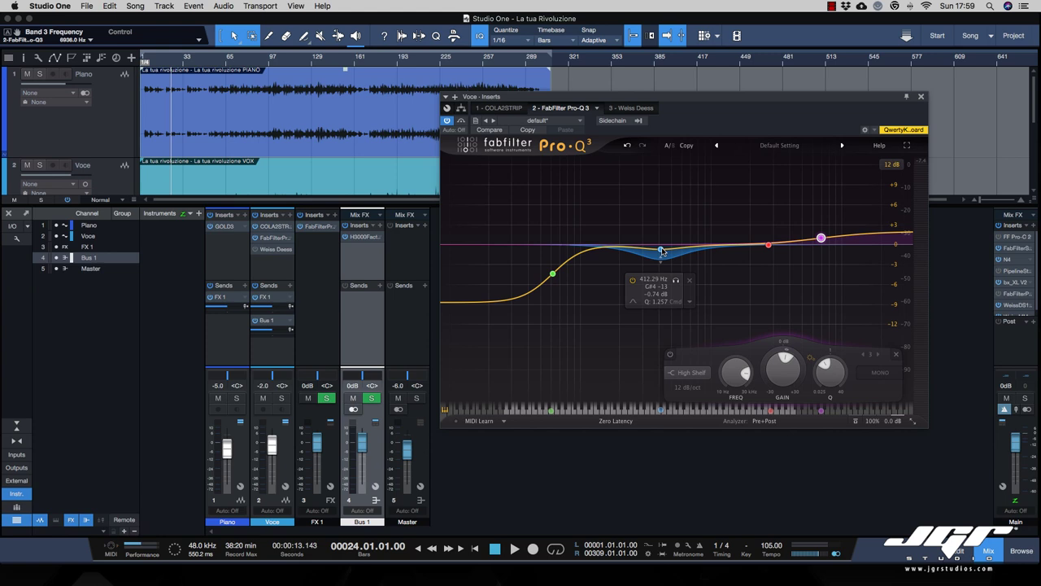
# Step: Examine Weiss Deess on the Voce channel during playback, return to the song start, and close the de-esser
pyautogui.click(274, 252)
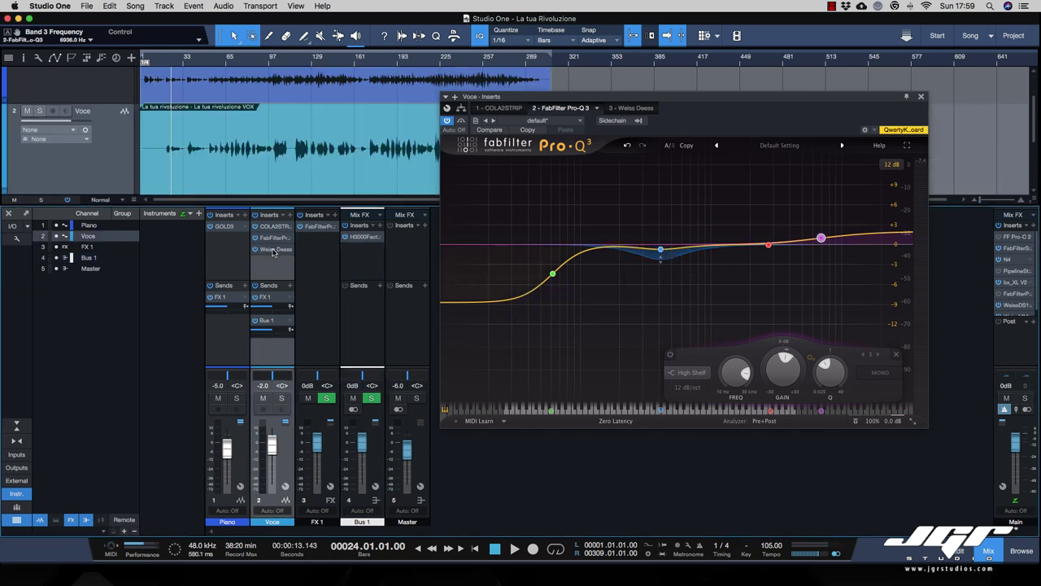
pyautogui.click(272, 250)
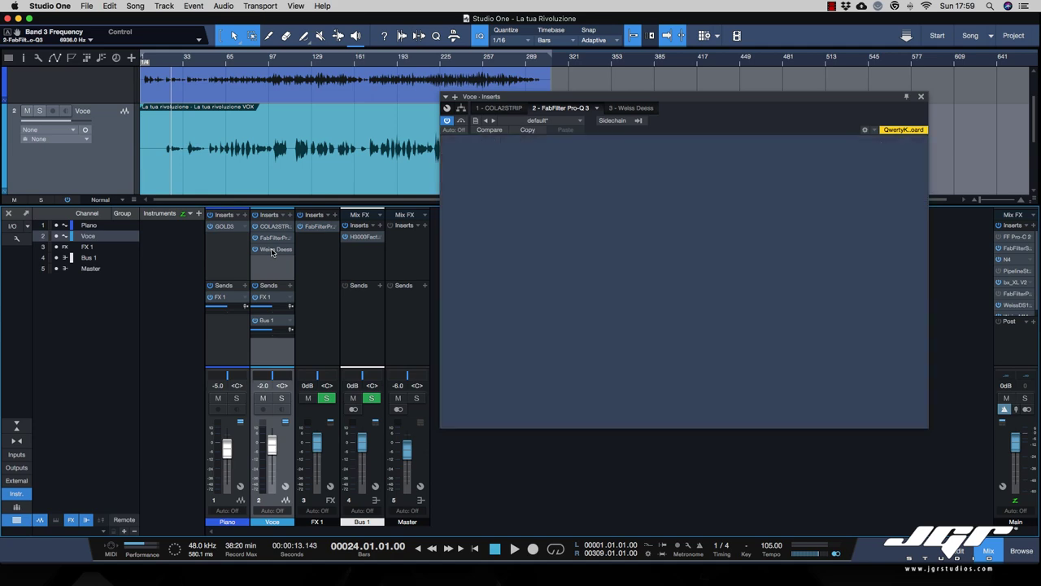
pyautogui.moveTo(648, 98); pyautogui.dragTo(763, 109)
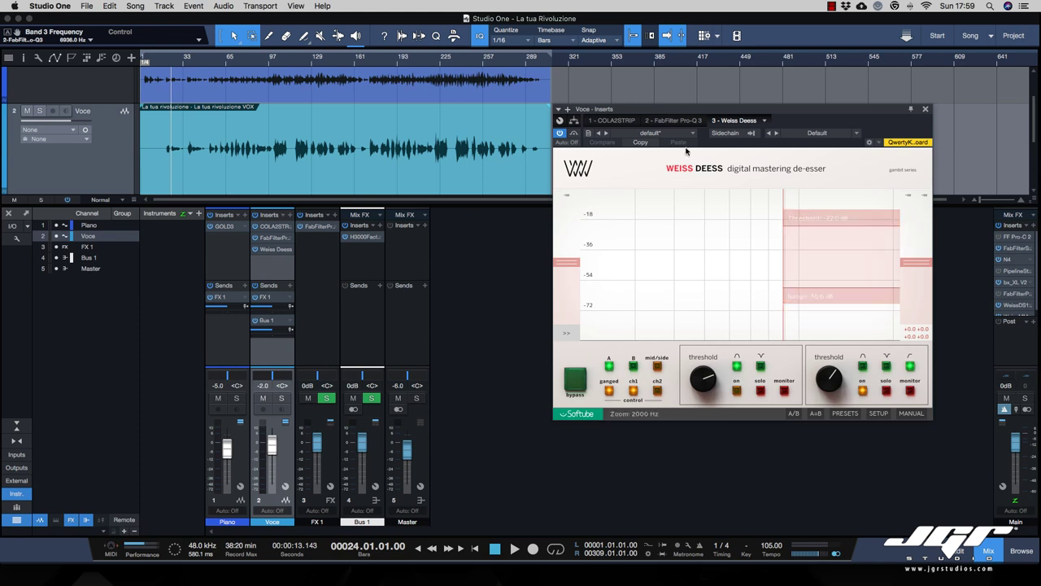
pyautogui.moveTo(686, 112); pyautogui.dragTo(709, 140)
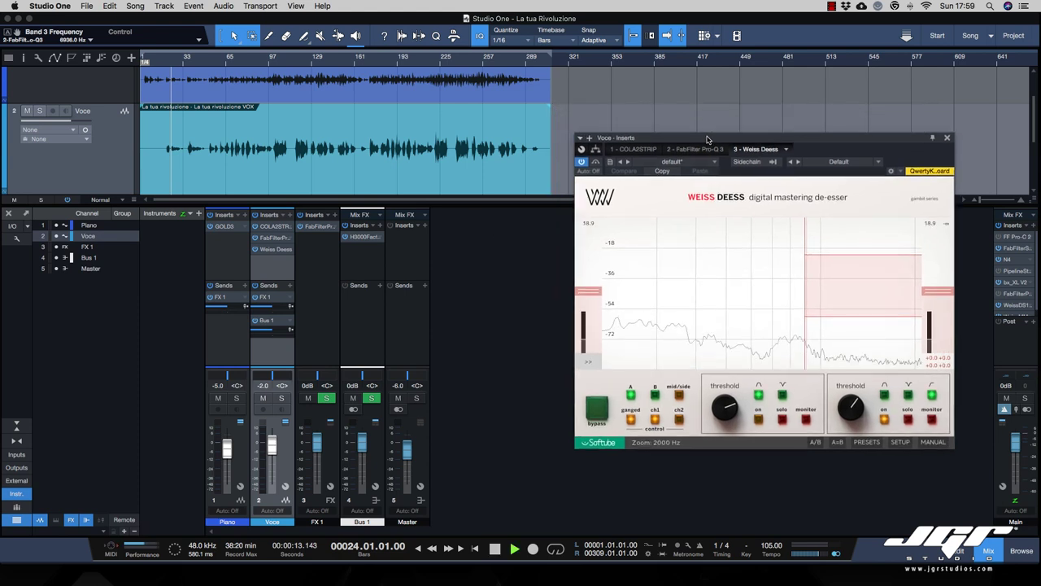
pyautogui.press('space')
pyautogui.press(',')
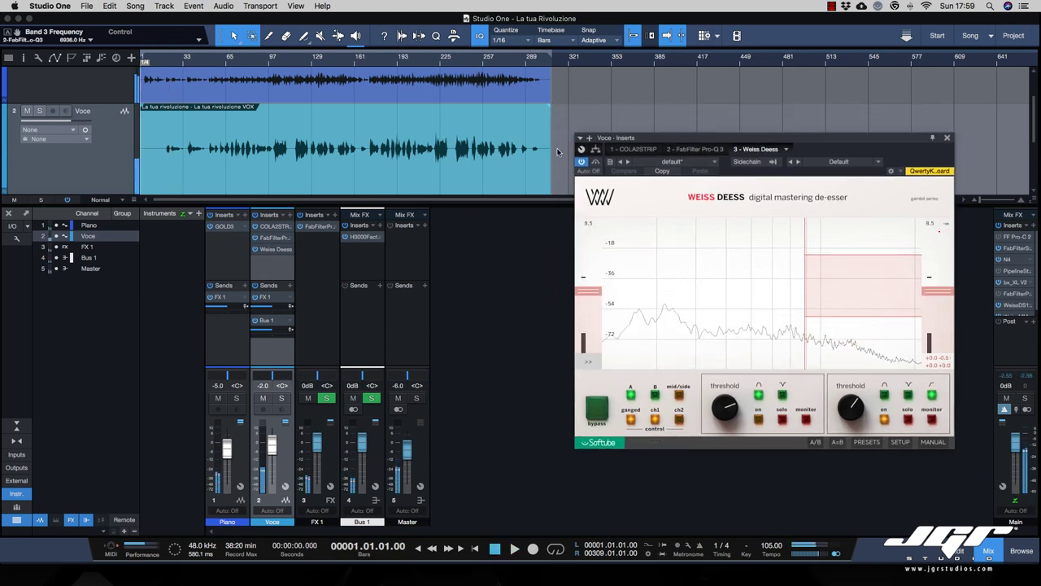
pyautogui.click(947, 139)
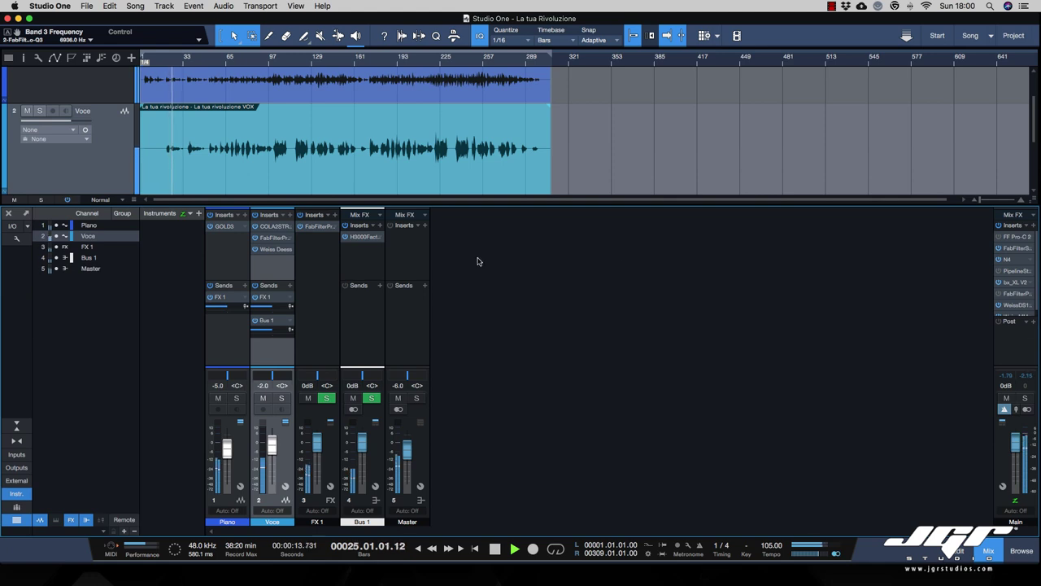
# Step: Pin Voce's Weiss Deess and COLA2STRIP as separate windows, placing the de-esser above the channel strip
pyautogui.click(276, 250)
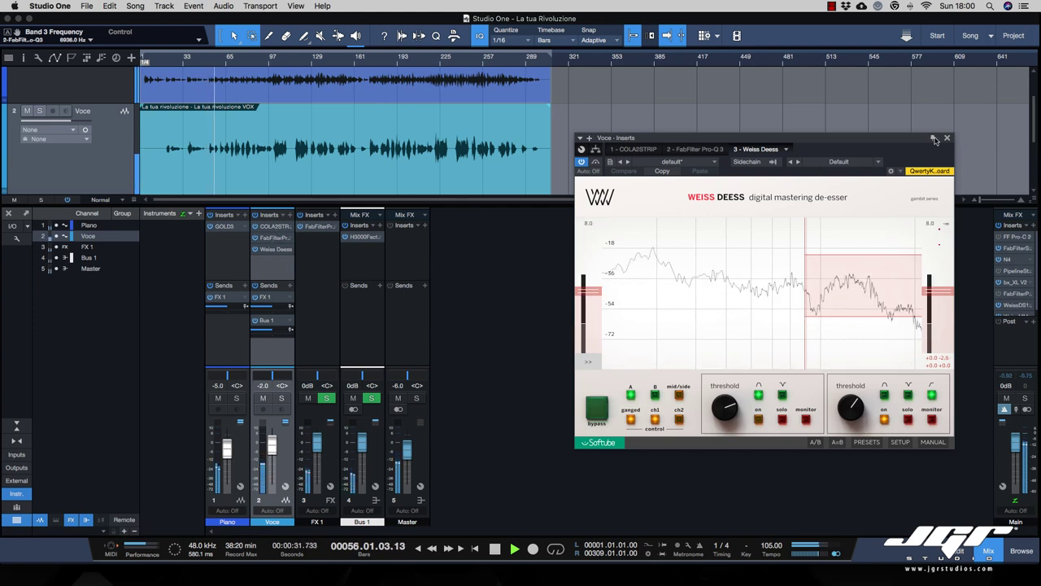
pyautogui.moveTo(923, 143); pyautogui.dragTo(1007, 19)
pyautogui.doubleClick(273, 239)
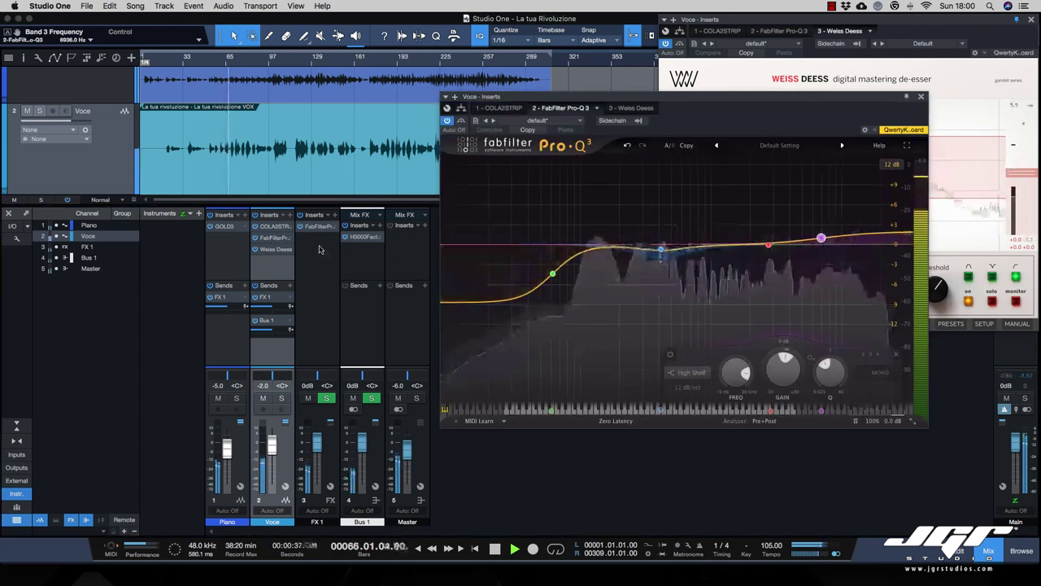
pyautogui.click(271, 227)
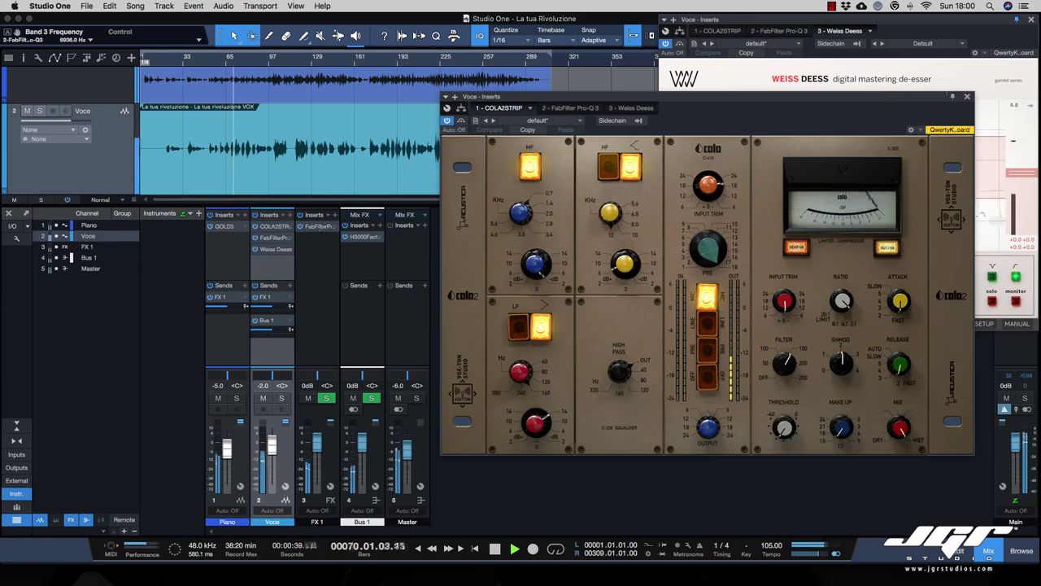
pyautogui.moveTo(924, 98); pyautogui.dragTo(929, 204)
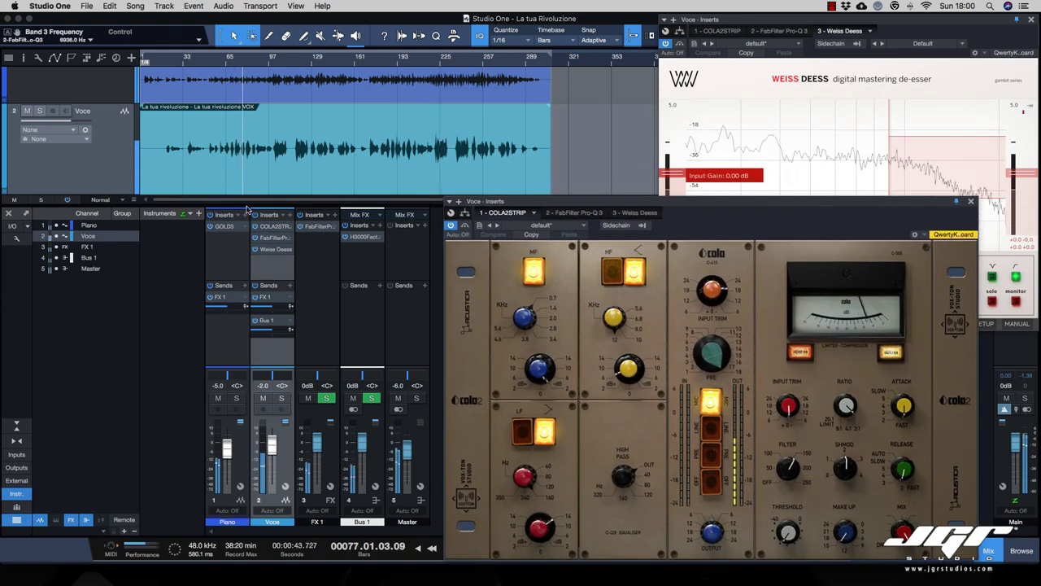
# Step: Bring up and pin GOLD3 from the Piano channel, and arrange it side by side with COLA2STRIP without overlap
pyautogui.click(227, 227)
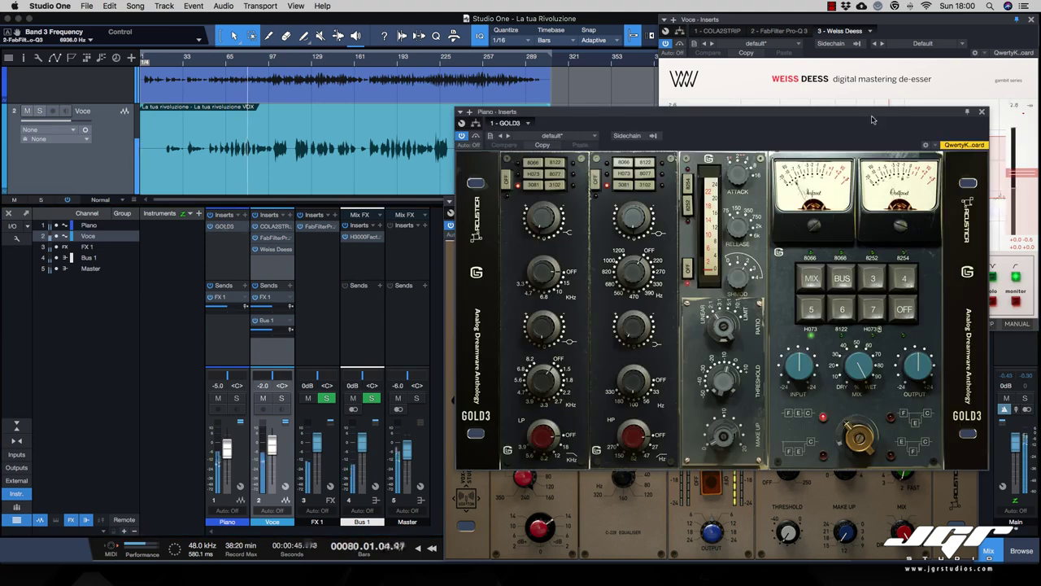
pyautogui.moveTo(858, 111); pyautogui.dragTo(488, 60)
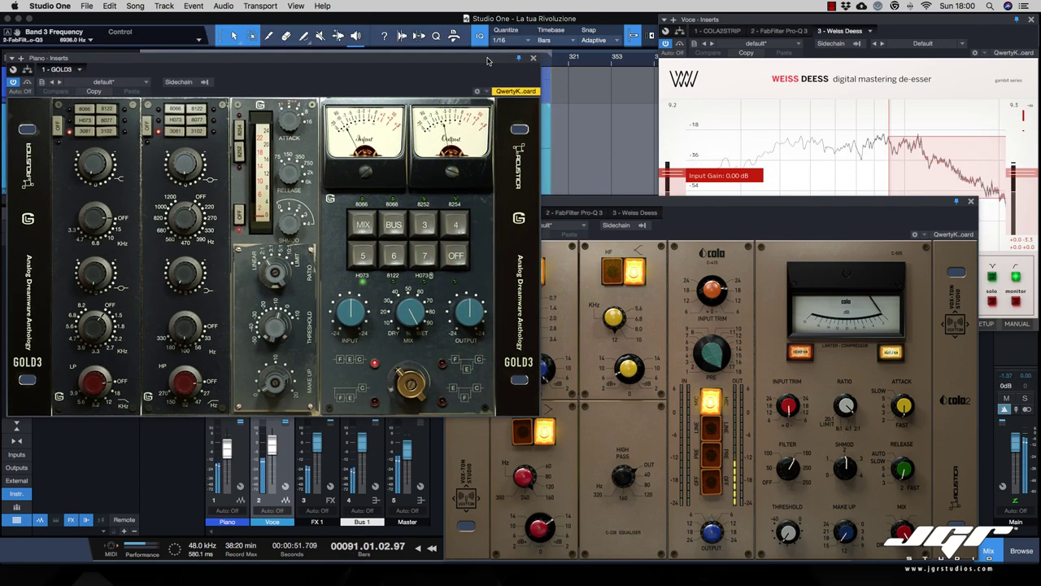
pyautogui.click(628, 205)
pyautogui.moveTo(631, 205); pyautogui.dragTo(678, 205)
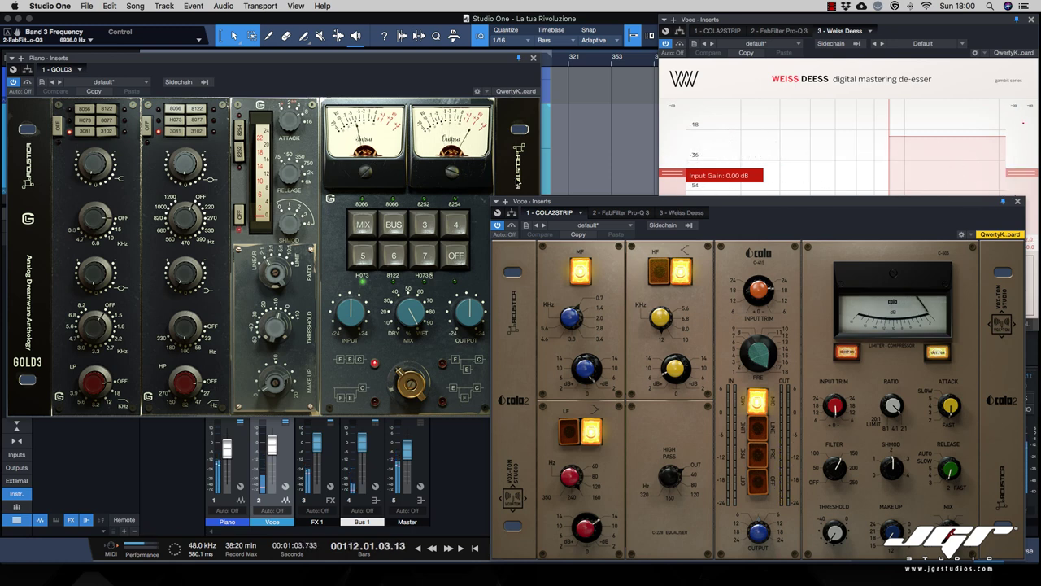
# Step: Shift COLA2STRIP slightly away from GOLD3, and lower GOLD3 to show the vocal track's waveform in the arrangement during playback
pyautogui.moveTo(570, 202); pyautogui.dragTo(583, 202)
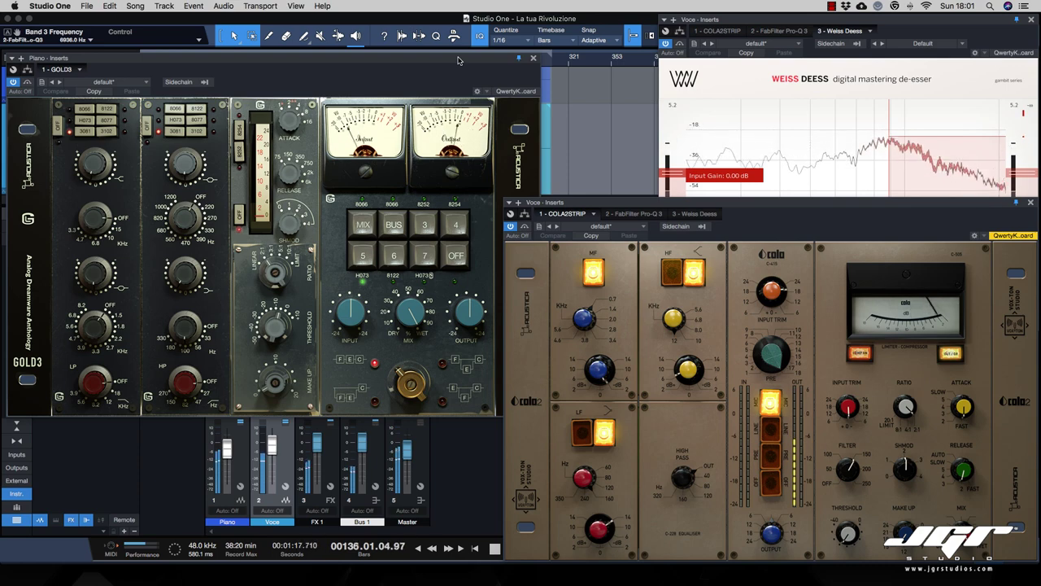
pyautogui.moveTo(458, 60); pyautogui.dragTo(467, 119)
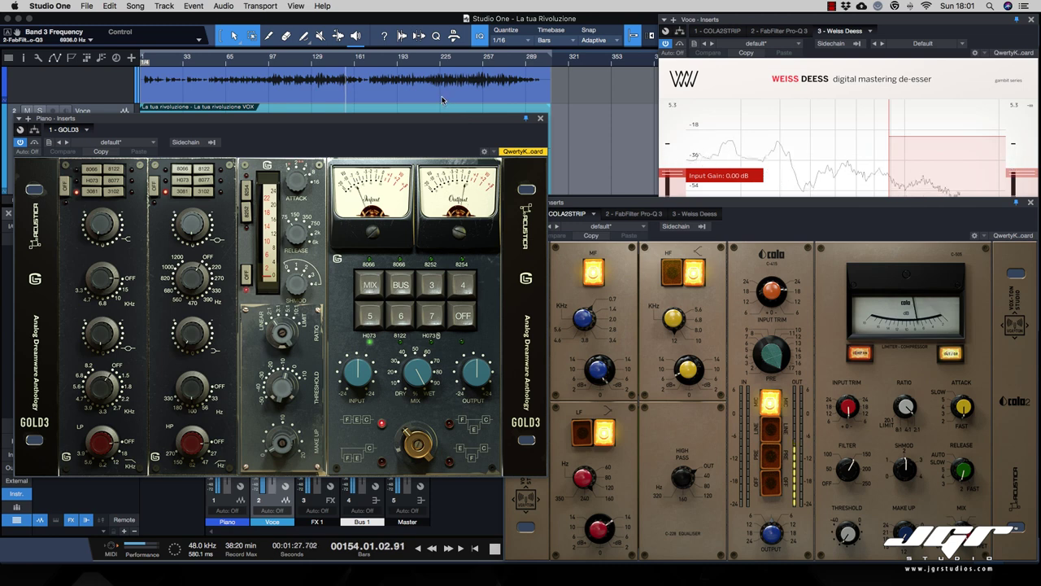
pyautogui.scroll(-5, 443, 100)
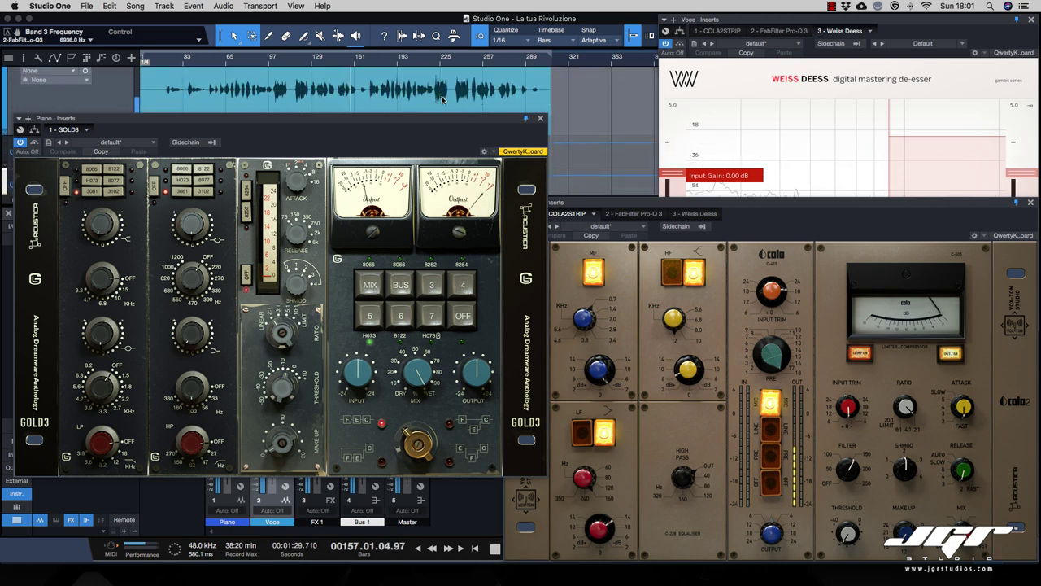
pyautogui.scroll(1, 443, 100)
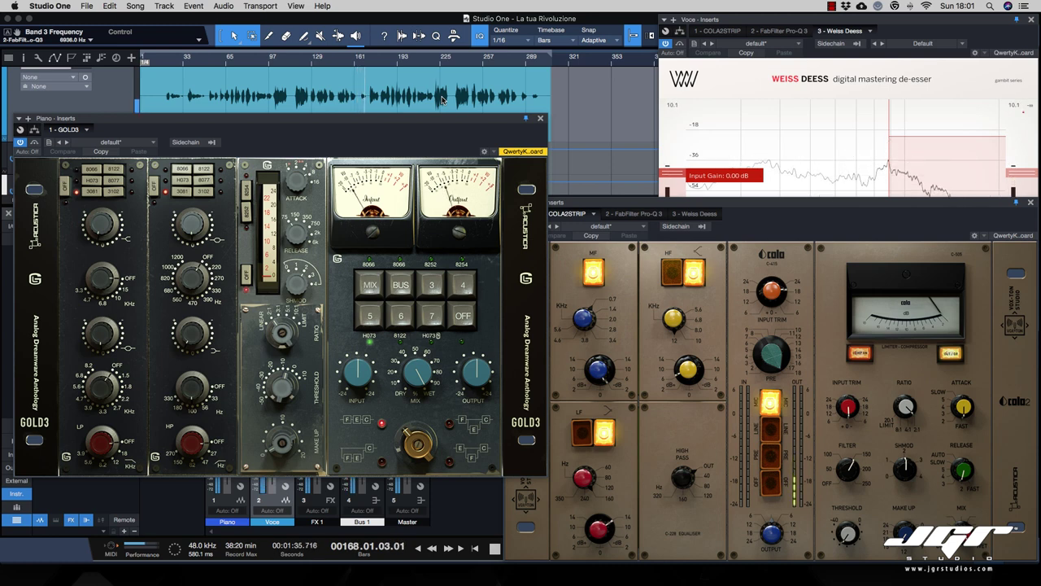
# Step: Stop playback with a return to the song start, and raise GOLD3 to uncover the mixer's channel faders
pyautogui.press('space')
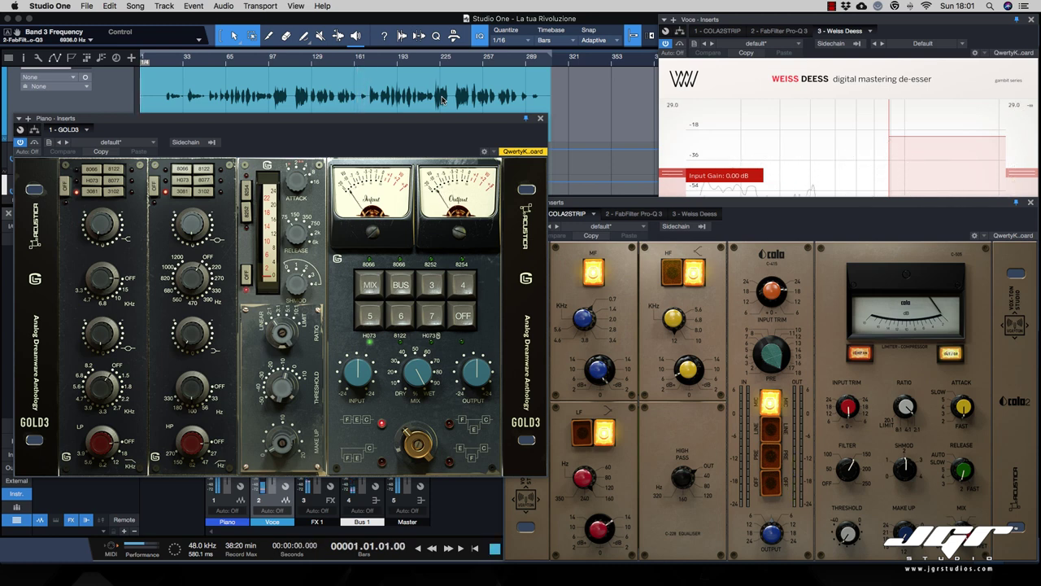
pyautogui.moveTo(508, 118); pyautogui.dragTo(506, 16)
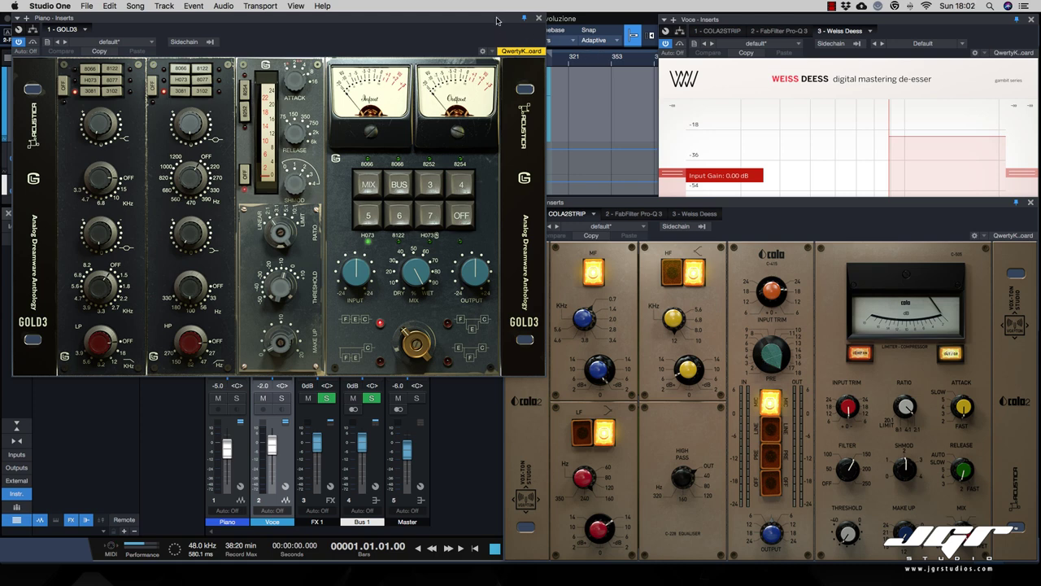
pyautogui.moveTo(497, 19); pyautogui.dragTo(487, 20)
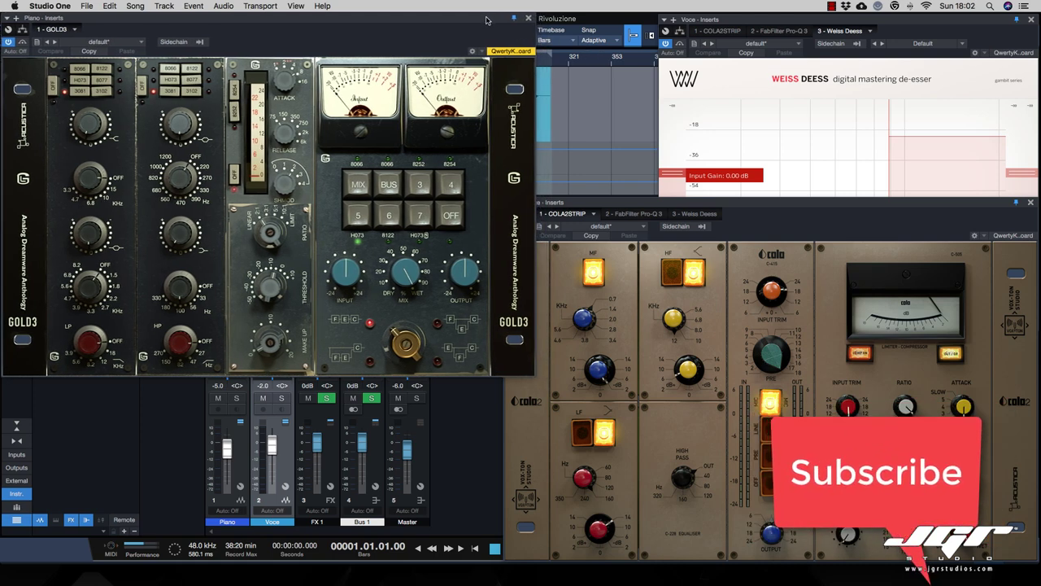